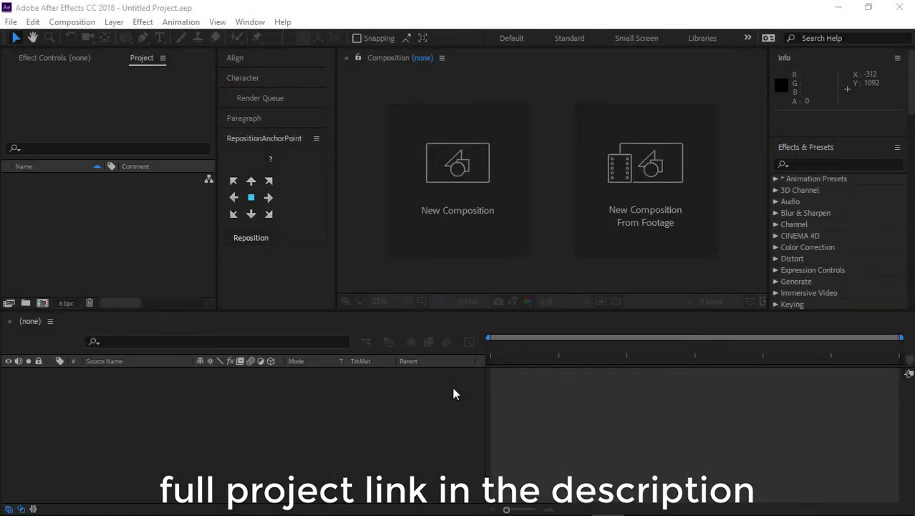
- Create a 1920×1080, 30 fps, 1800-frame composition named 'Loading Shimmer Comp.'
click(449, 213)
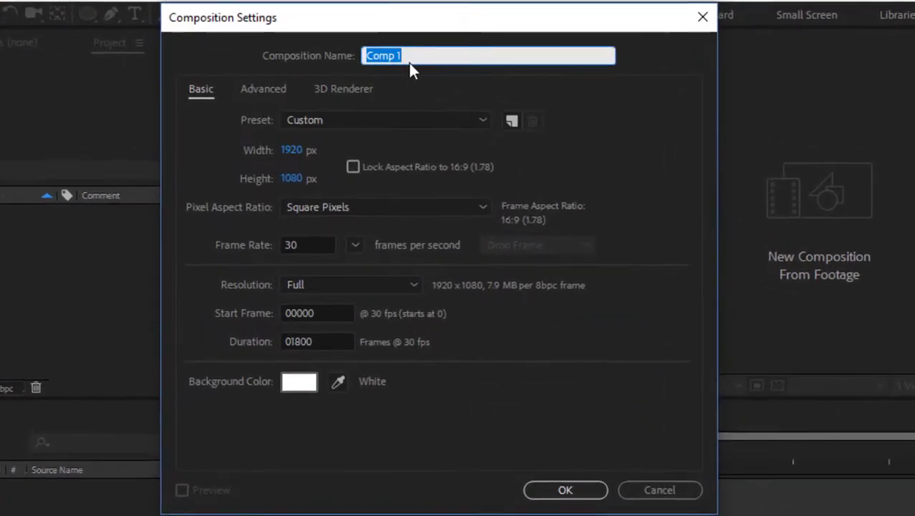
text(Loading Shimmer Comp.)
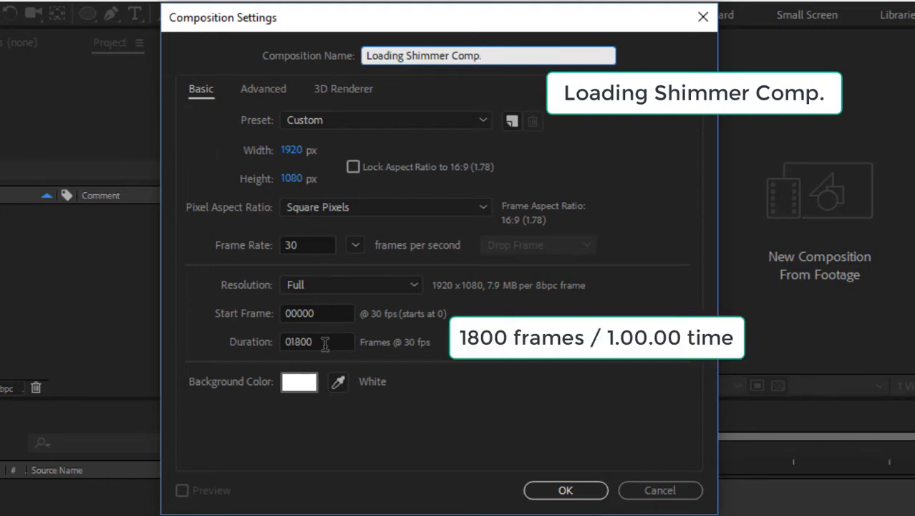
click(564, 489)
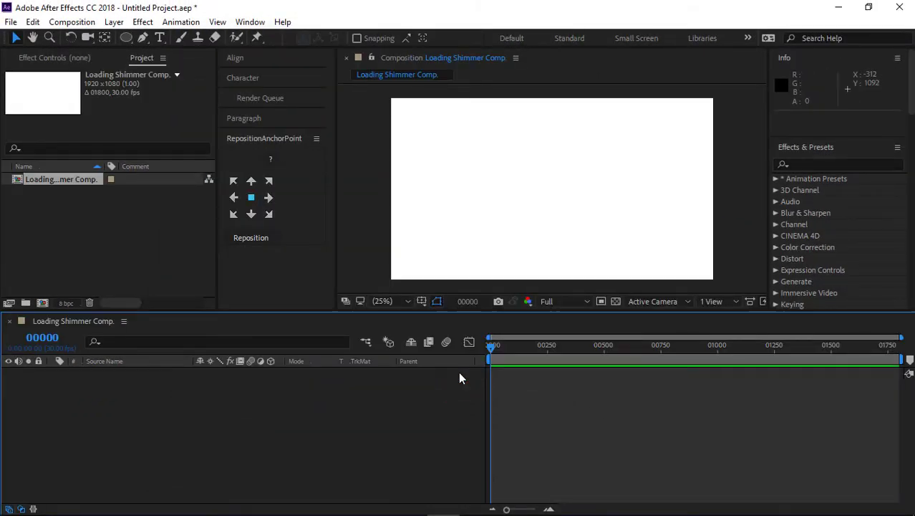
- Add a full-frame black solid layer named 'Background' with Ctrl+Y
key(ctrl+y)
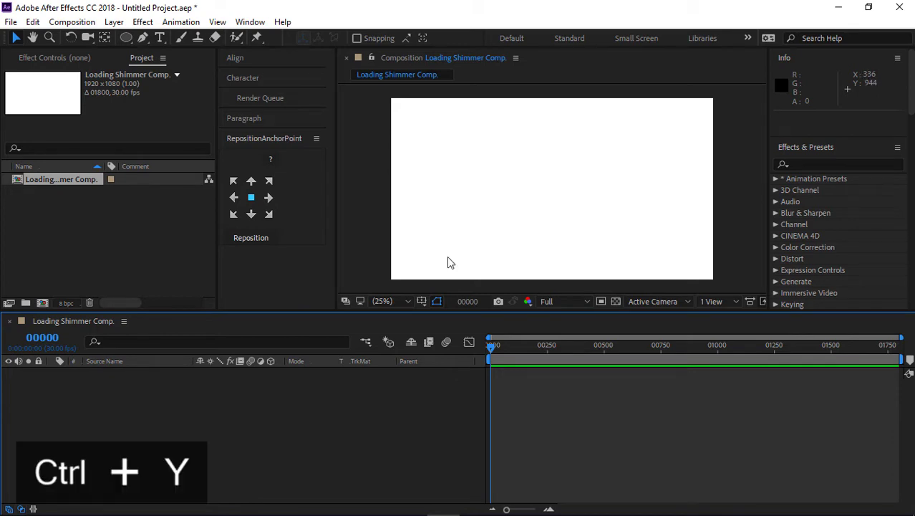
click(311, 189)
text(Ba)
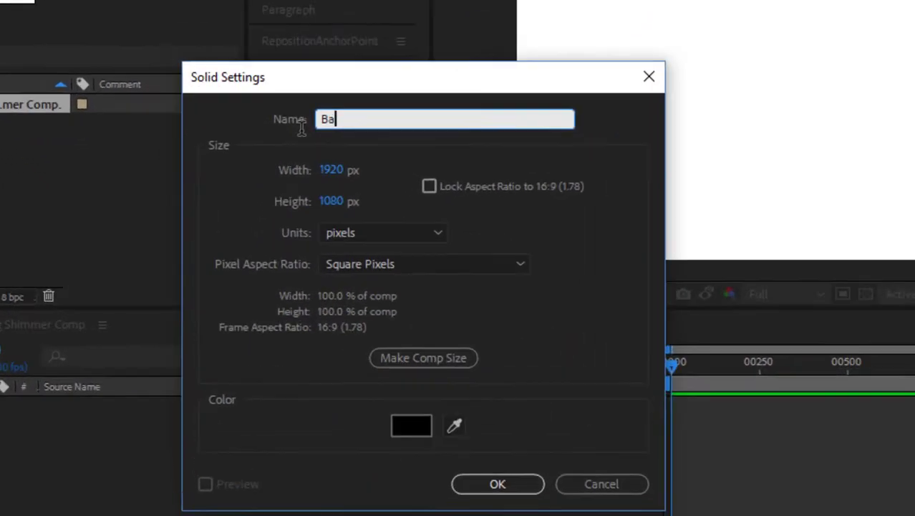
text(ckground)
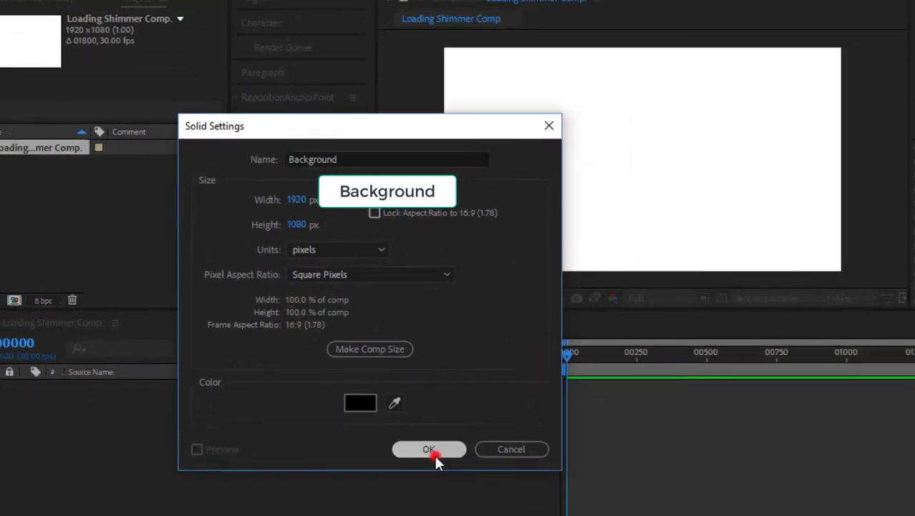
click(512, 491)
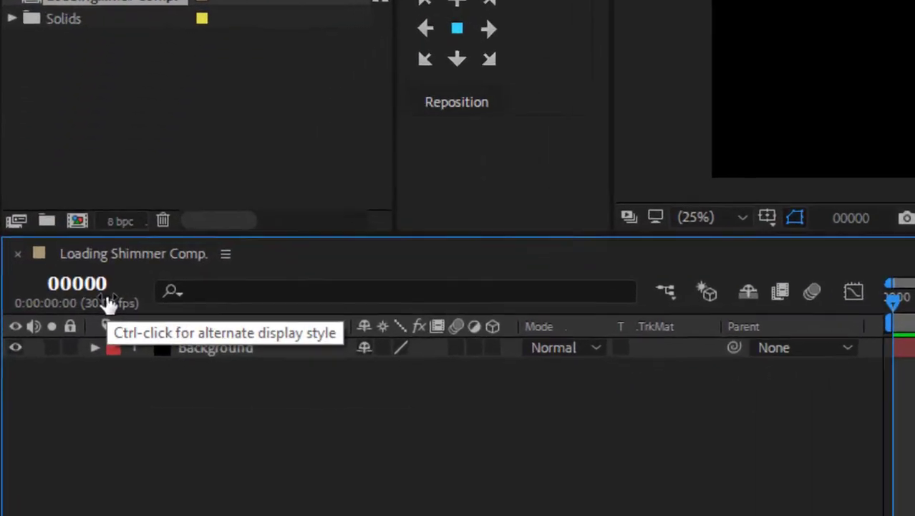
- Turn on the title/action-safe guides in the composition viewer
ctrl+click(81, 291)
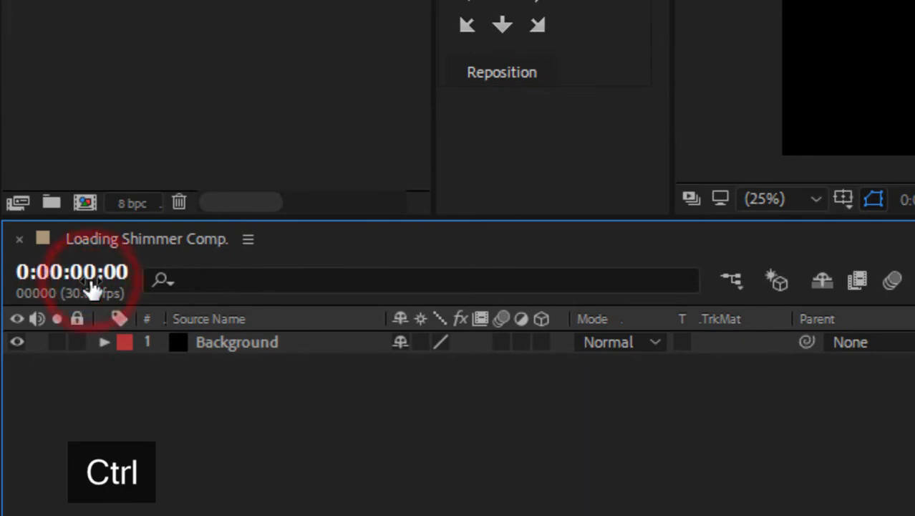
ctrl+click(91, 283)
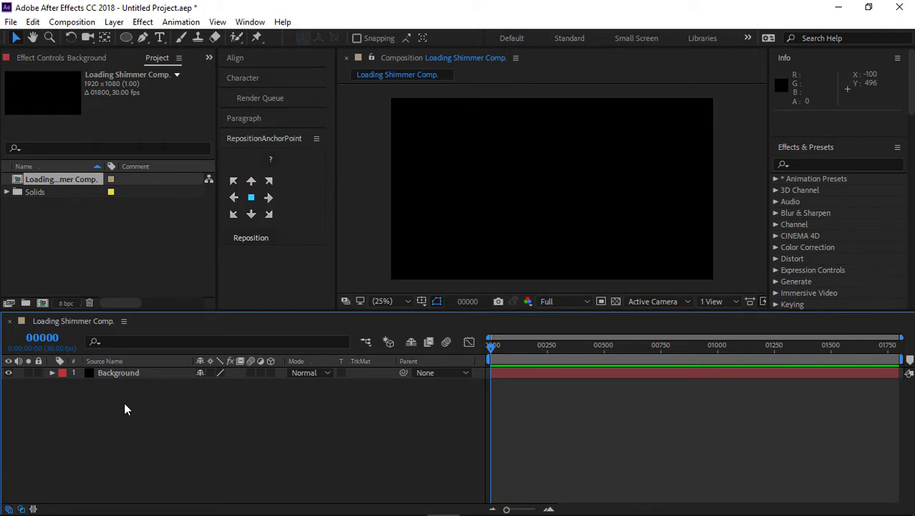
click(422, 301)
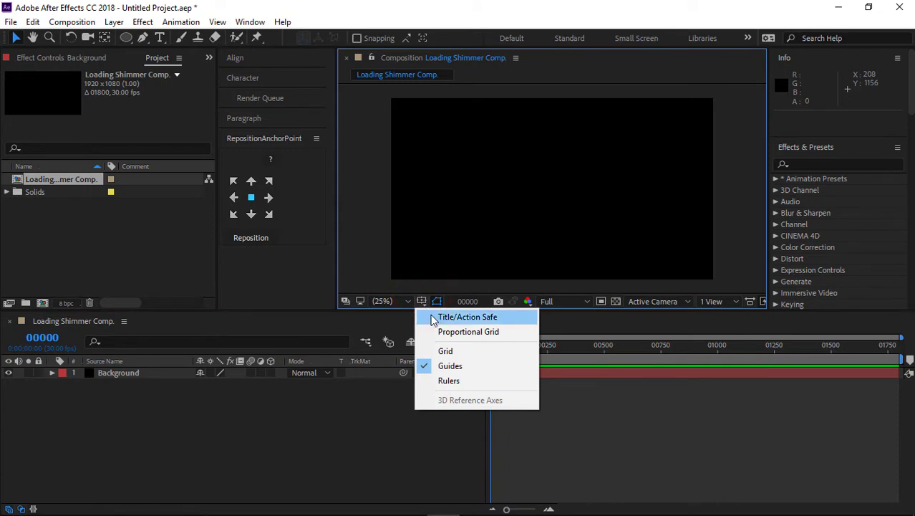
click(432, 318)
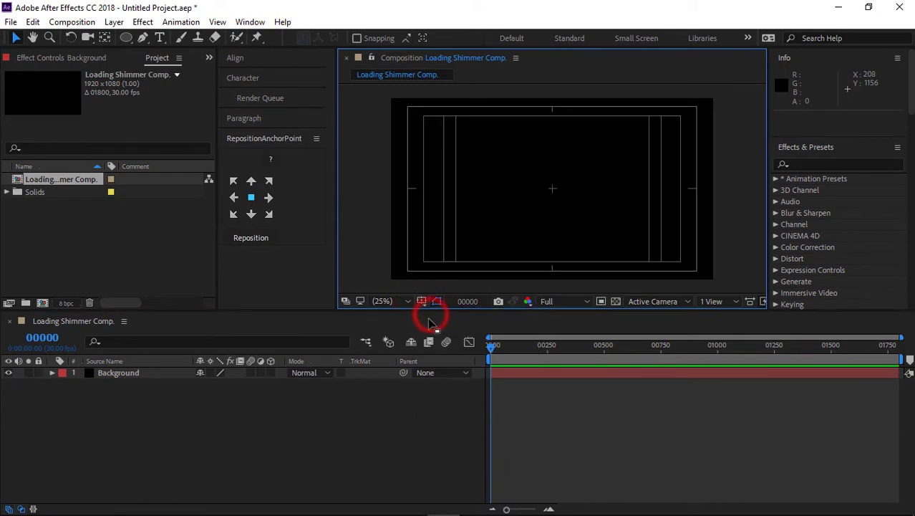
- Add an empty shape layer, Shape Layer 1, above Background
right_click(231, 411)
click(317, 263)
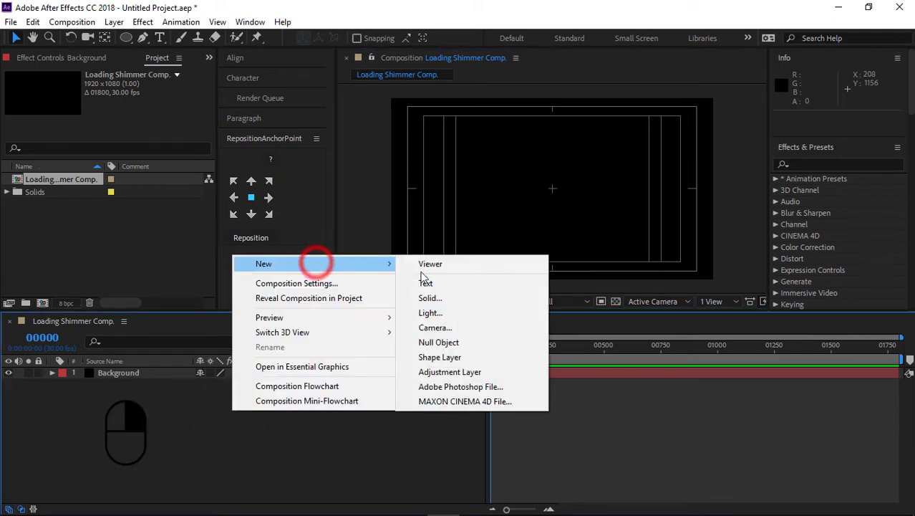
click(430, 356)
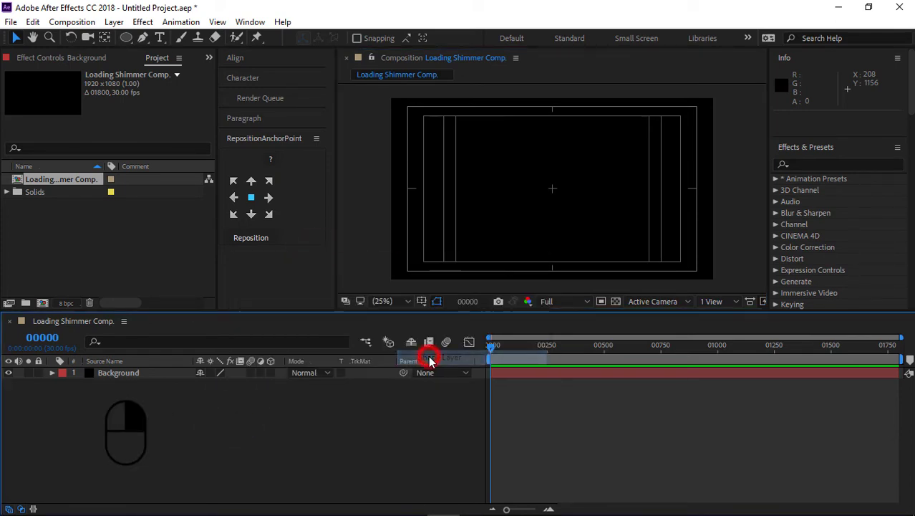
key(q)
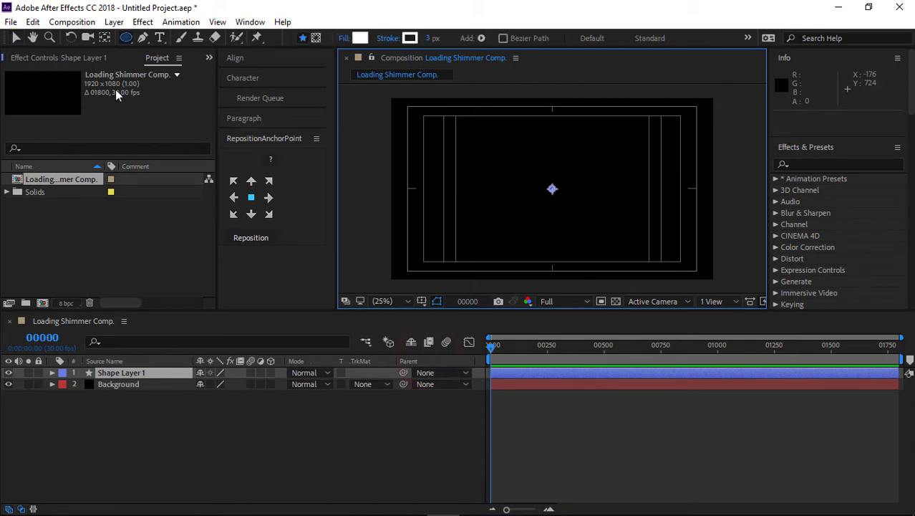
- Draw a small ellipse just above the composition centre with the Ellipse tool
alt+click(125, 38)
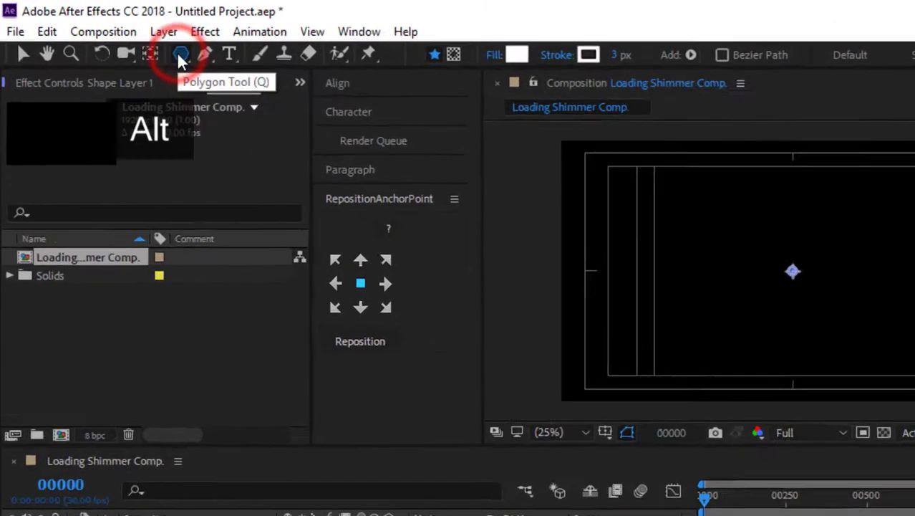
alt+click(126, 38)
alt+click(126, 38)
alt+click(250, 76)
alt+click(249, 76)
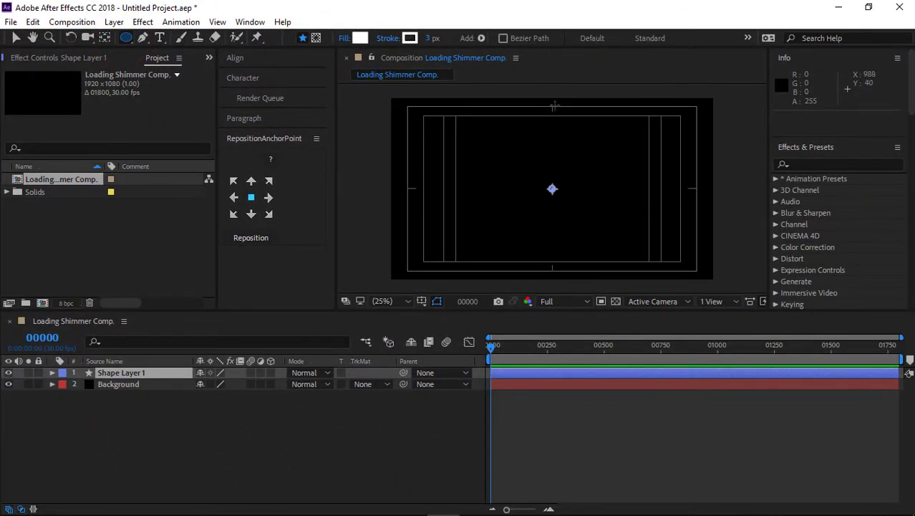
drag(549, 157, 551, 158)
key(shift)
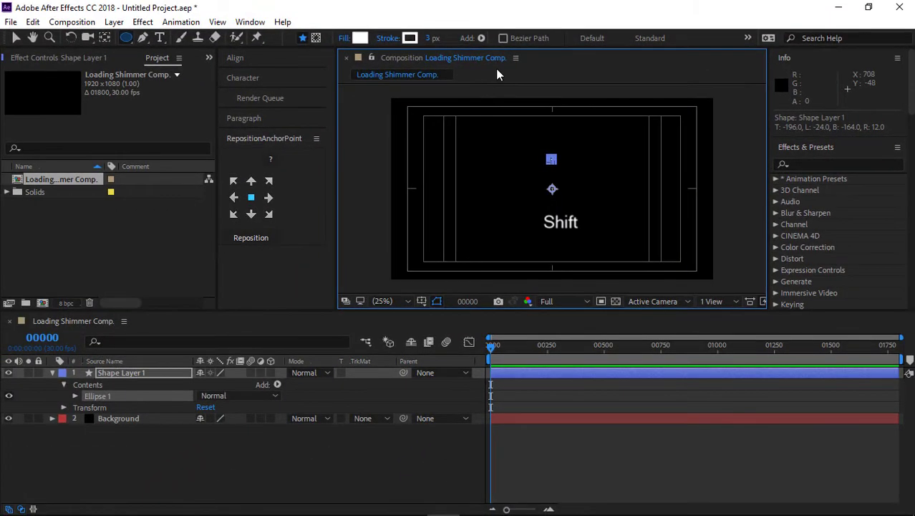
- Set the ellipse's Fill 1 to a solid colour fill
click(15, 38)
click(374, 194)
click(550, 161)
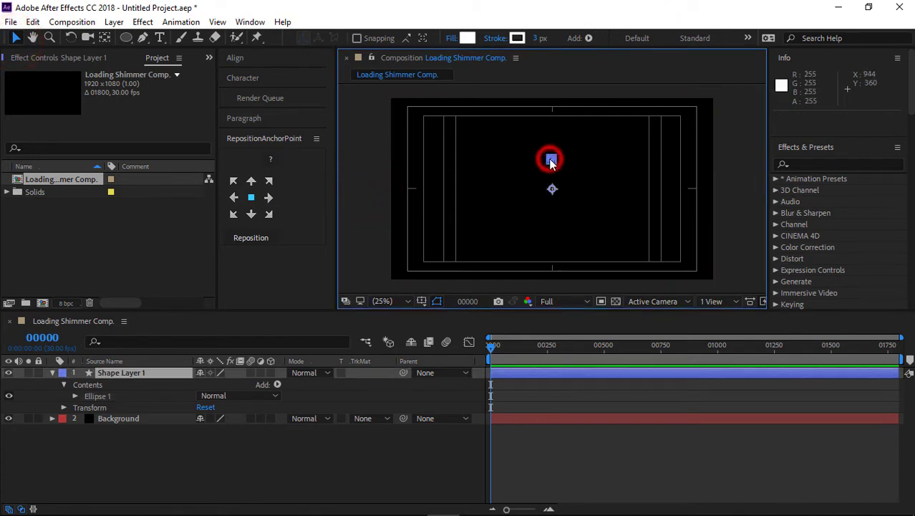
click(75, 396)
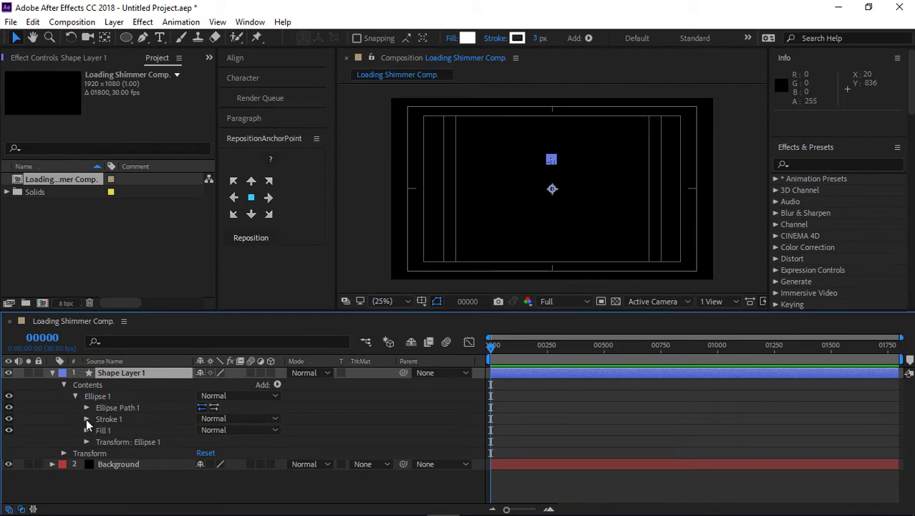
click(103, 430)
click(452, 38)
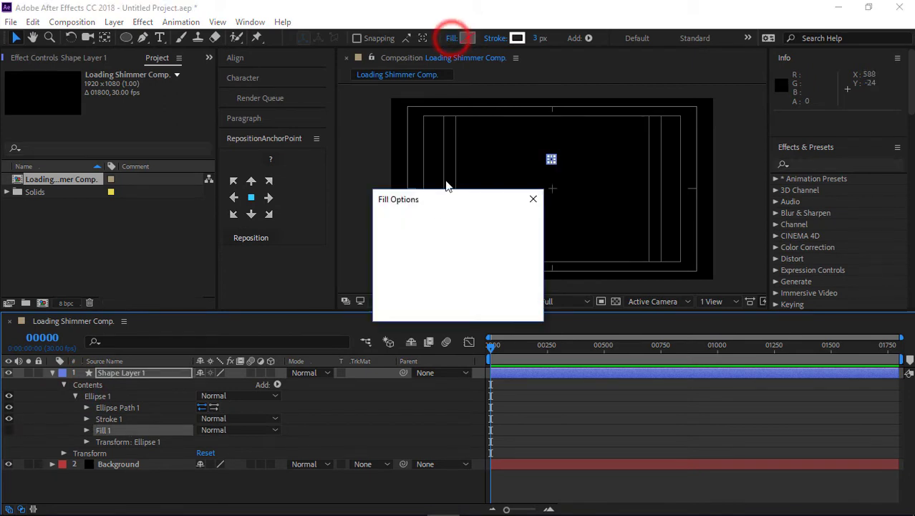
click(407, 226)
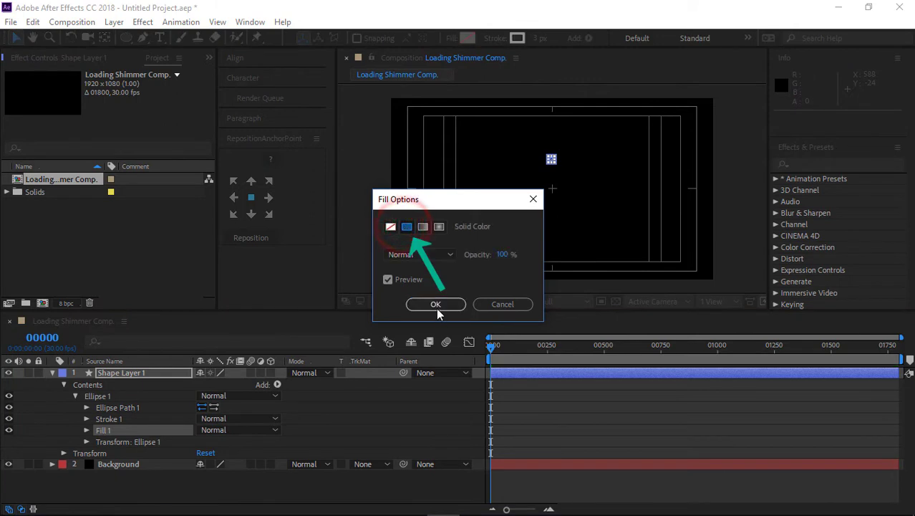
click(436, 306)
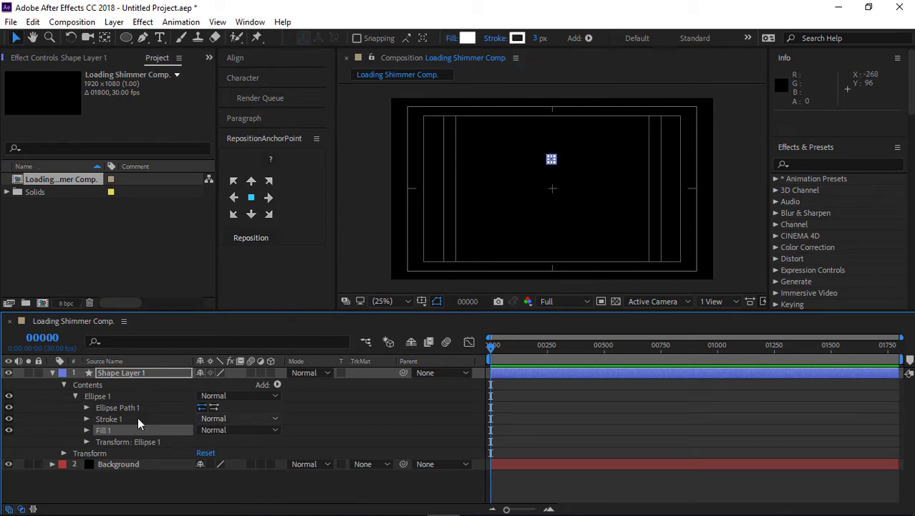
- Resize the ellipse path to 48×48
click(86, 407)
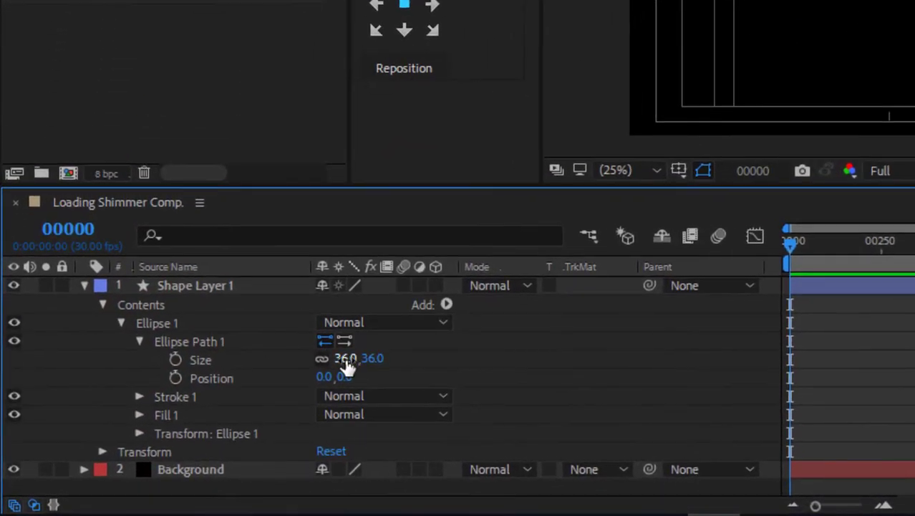
drag(346, 366, 353, 358)
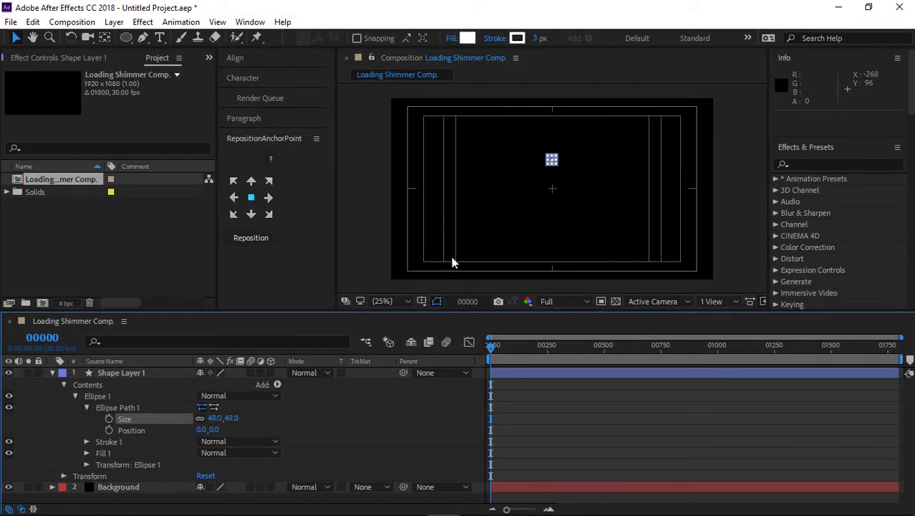
click(378, 245)
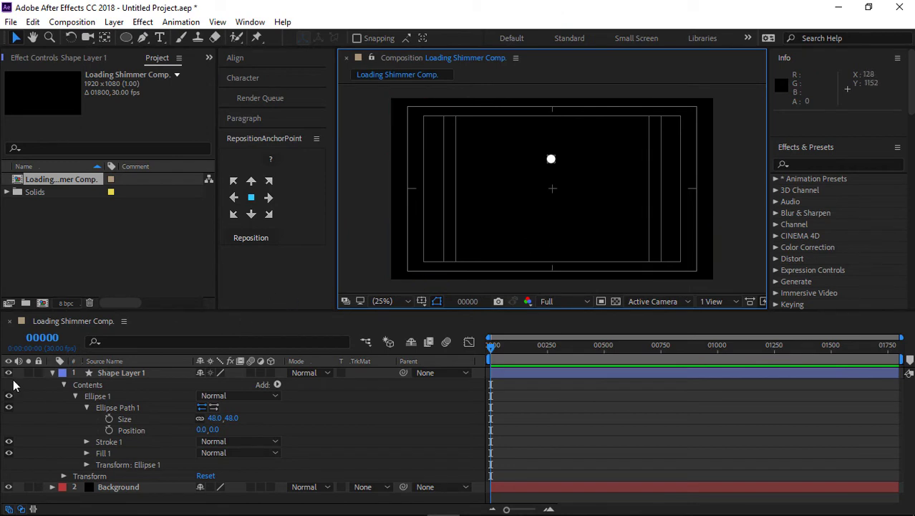
click(43, 376)
- Add a Repeater to Shape Layer 1, producing a row of three dots
click(421, 301)
click(422, 301)
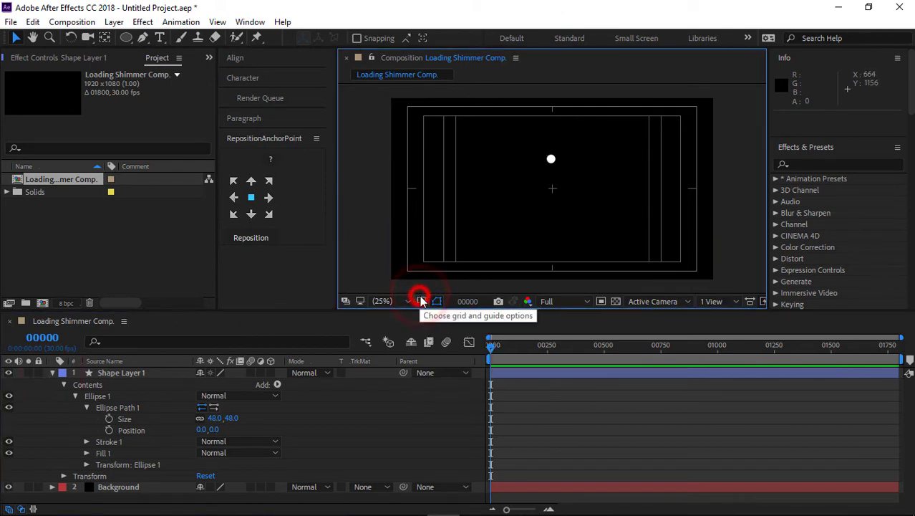
click(64, 385)
click(277, 385)
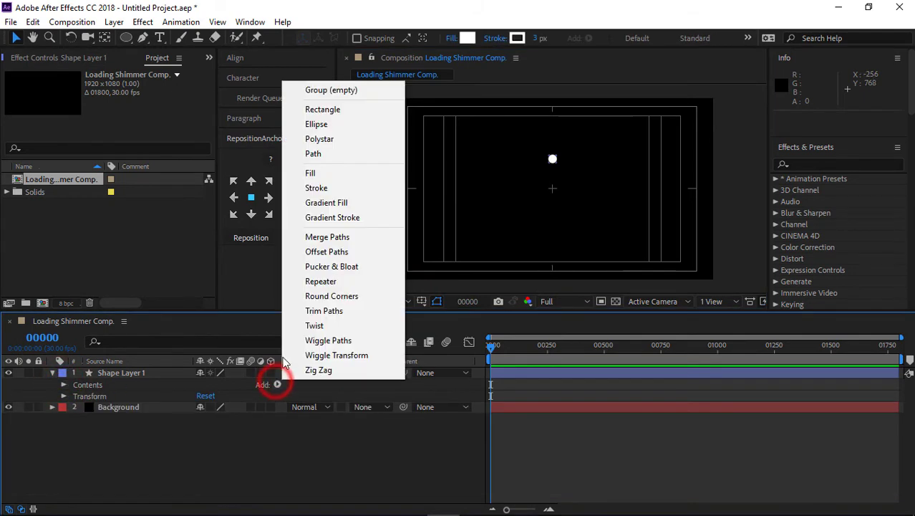
click(320, 280)
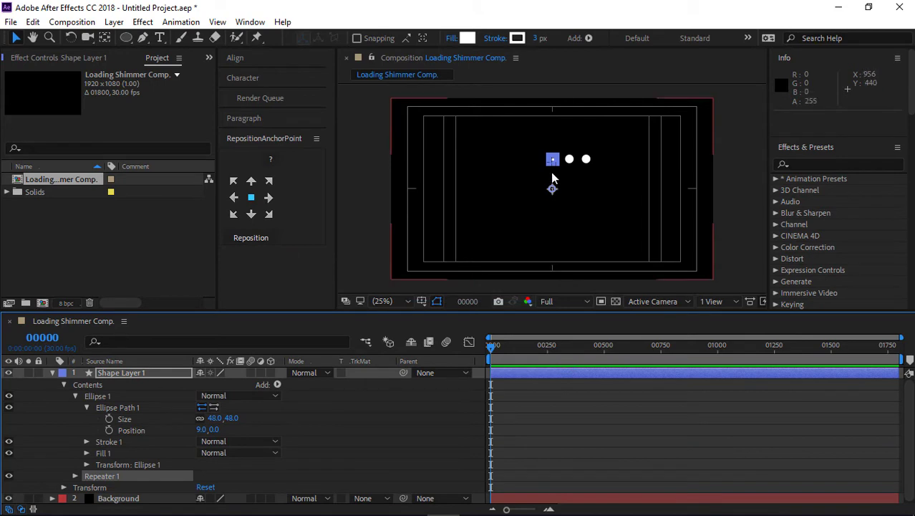
- Hide the title/action-safe guides and collapse the shape layer contents
click(422, 301)
click(436, 317)
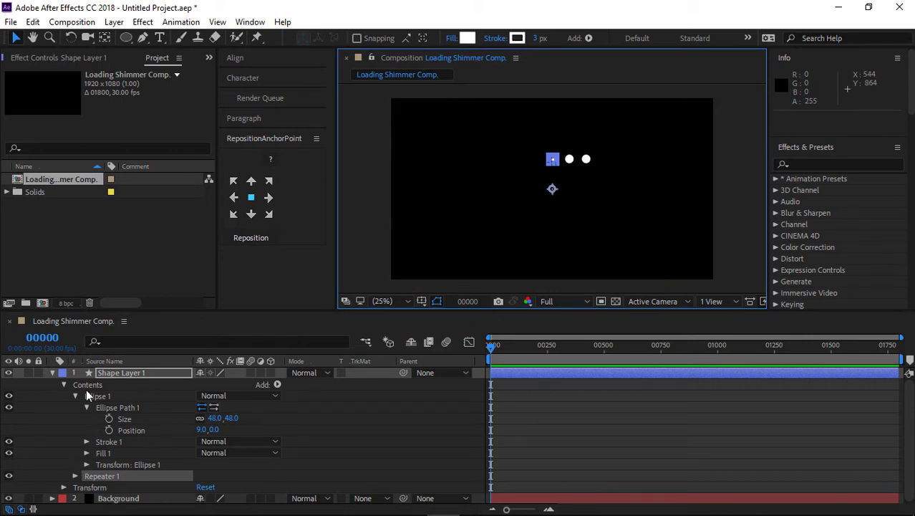
click(64, 384)
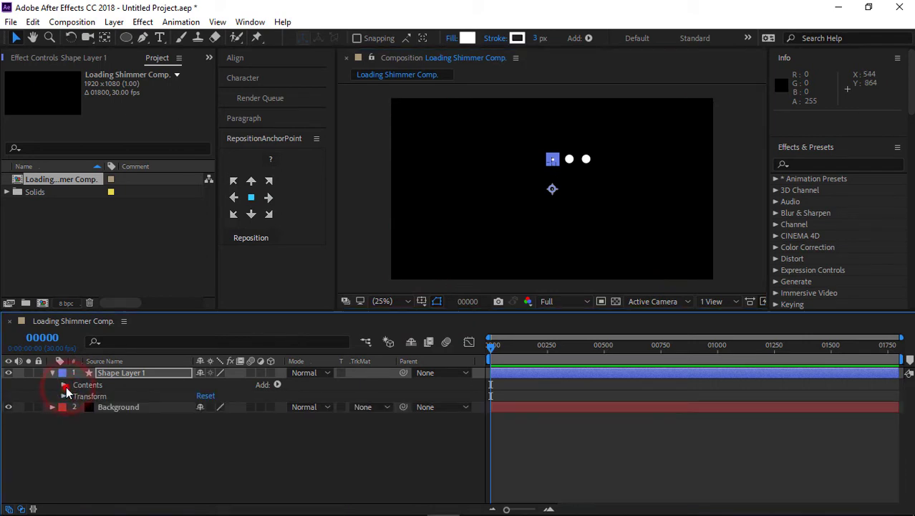
- Set the repeater transform Position to 0,0 and Rotation to 360/12 (30°)
click(64, 385)
click(74, 396)
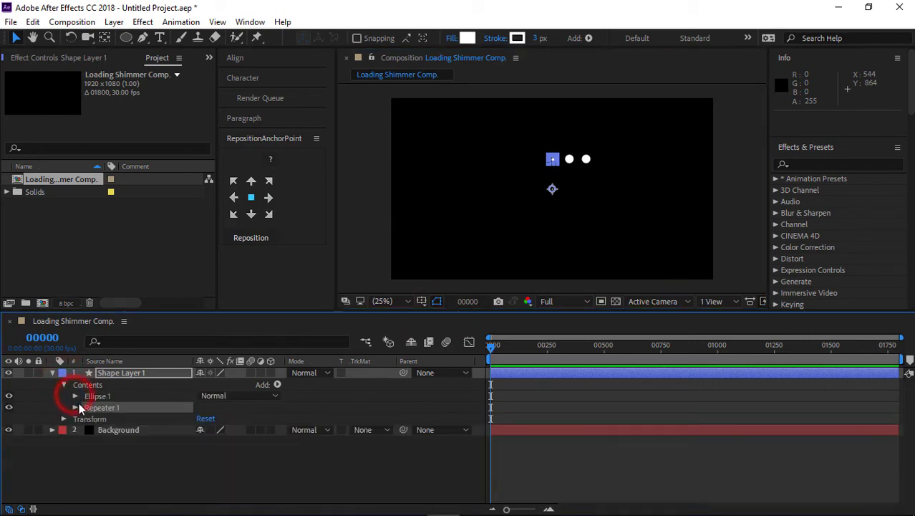
click(75, 408)
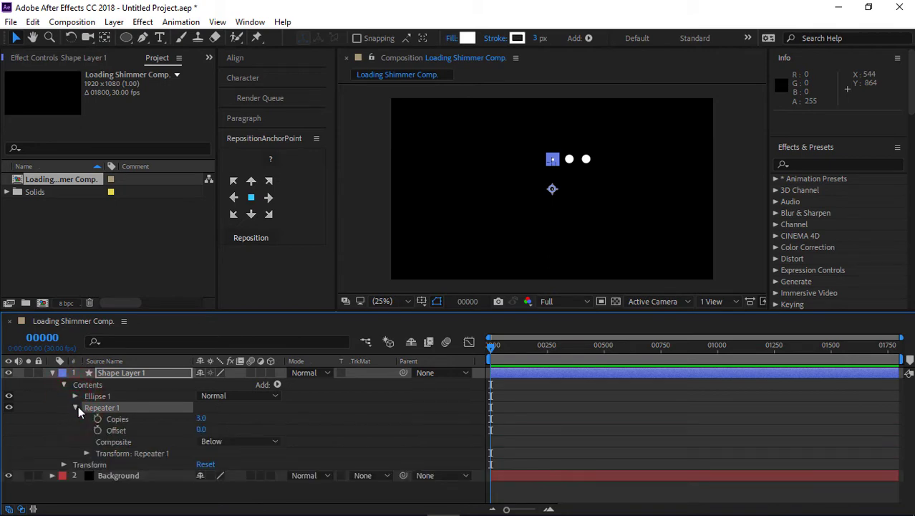
click(86, 453)
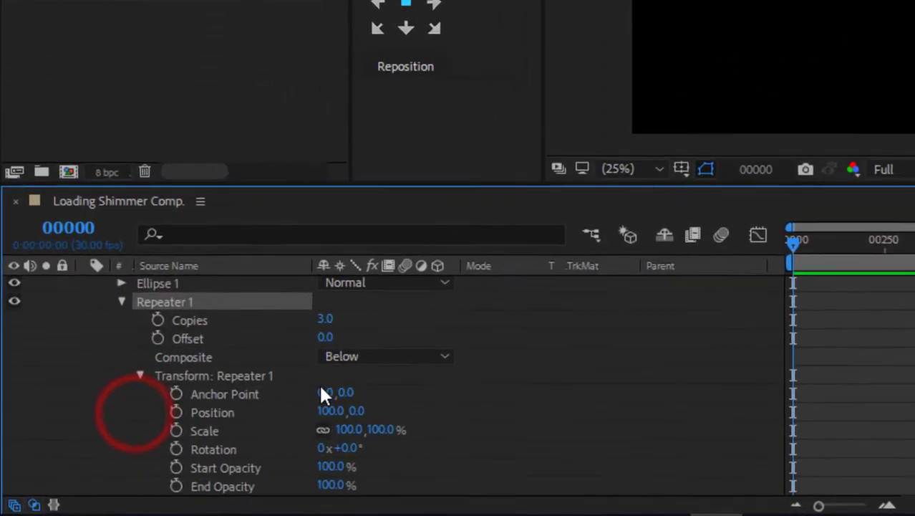
key(0)
click(335, 408)
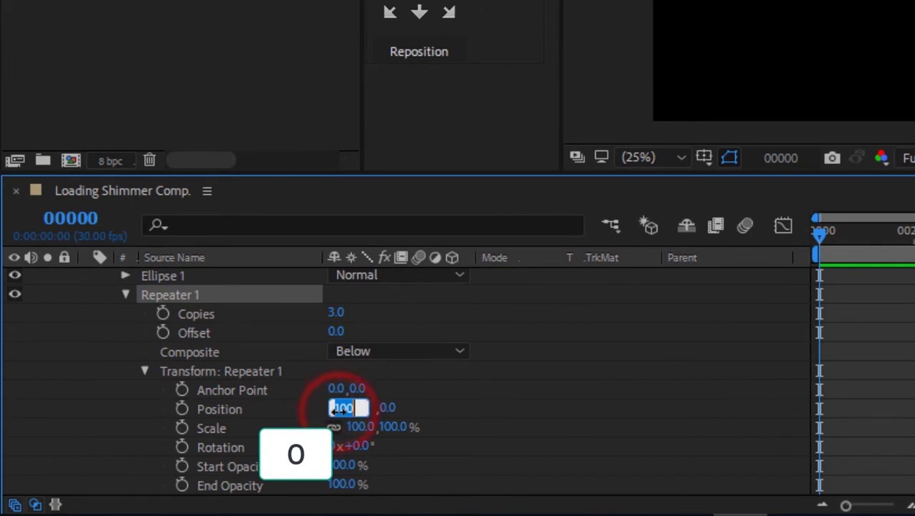
key(Return)
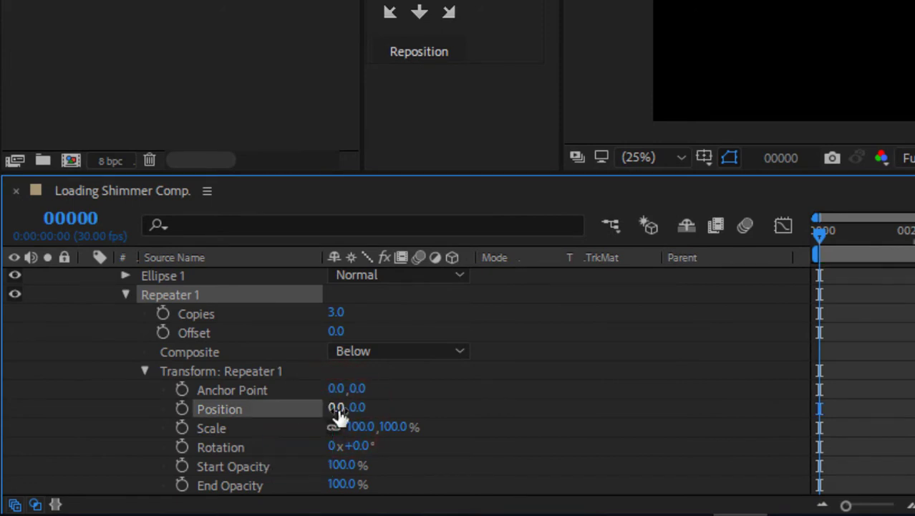
click(358, 446)
text(360/12)
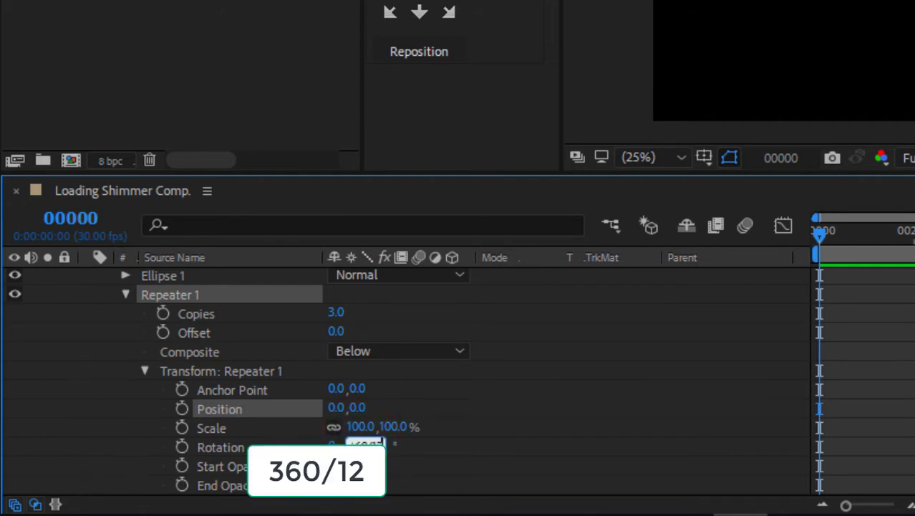
key(Return)
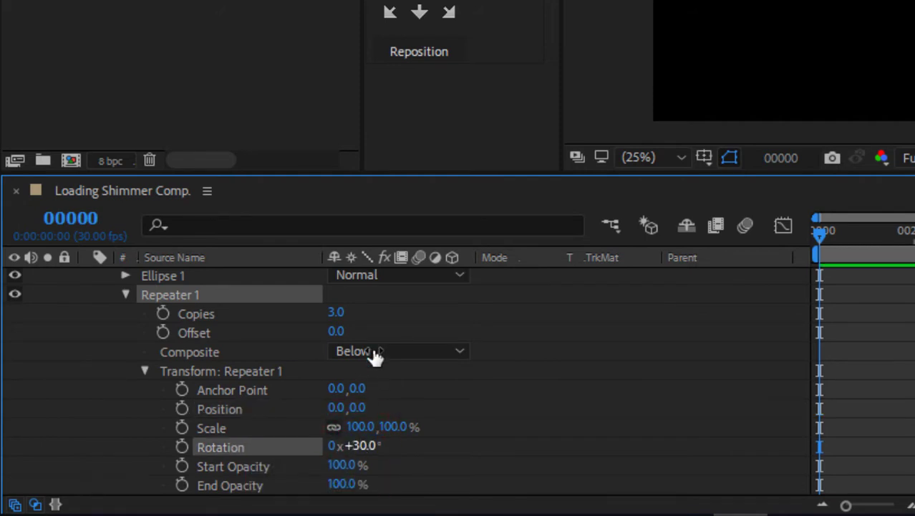
- Set repeater Copies to 12 so the dots form a ring at centre
click(143, 370)
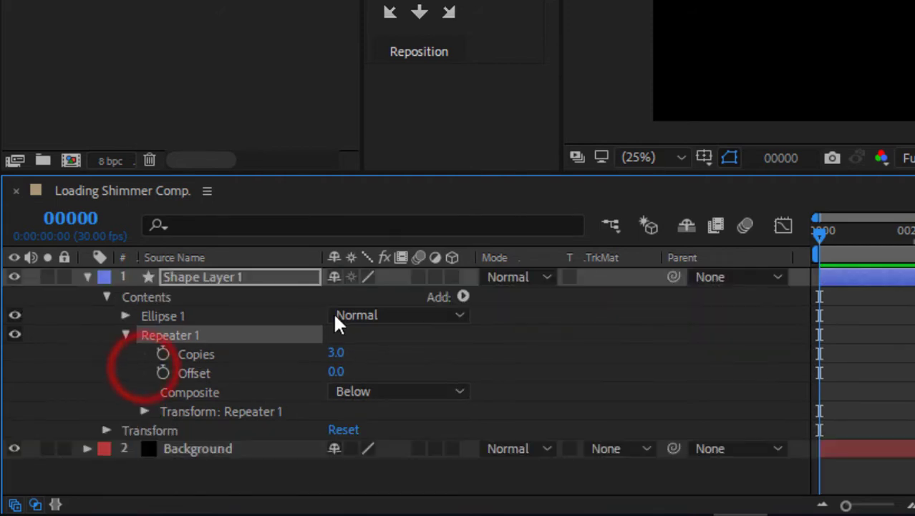
click(337, 351)
text(12)
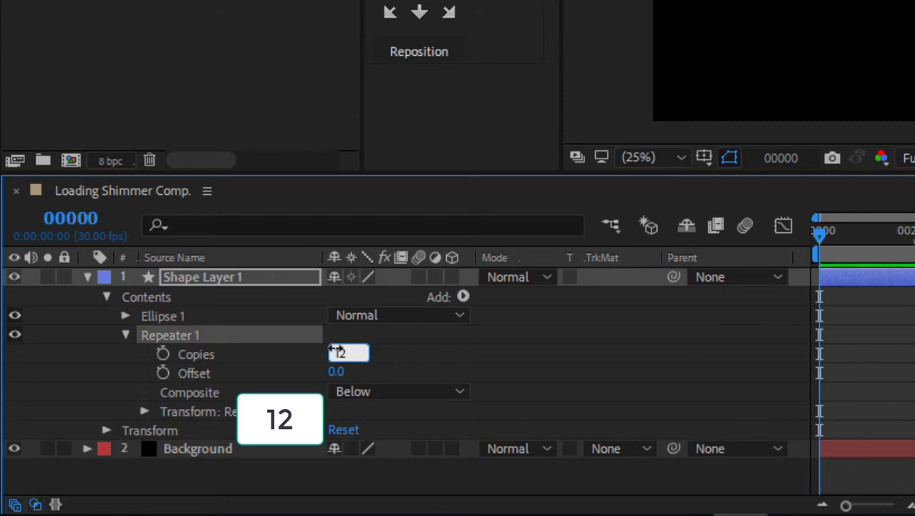
key(Return)
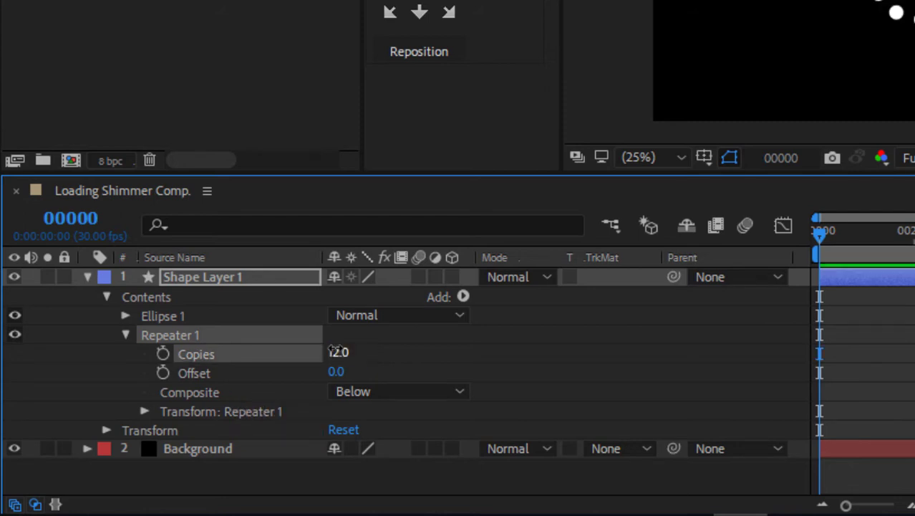
click(326, 98)
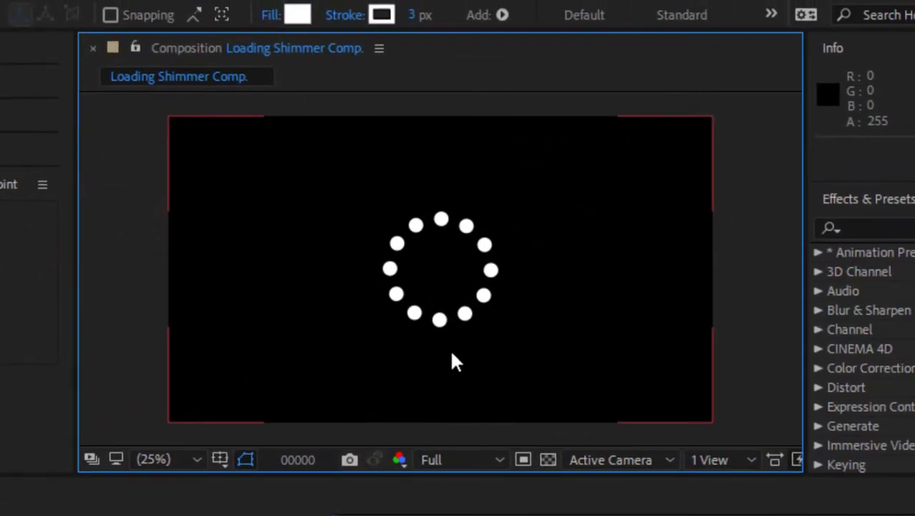
click(408, 295)
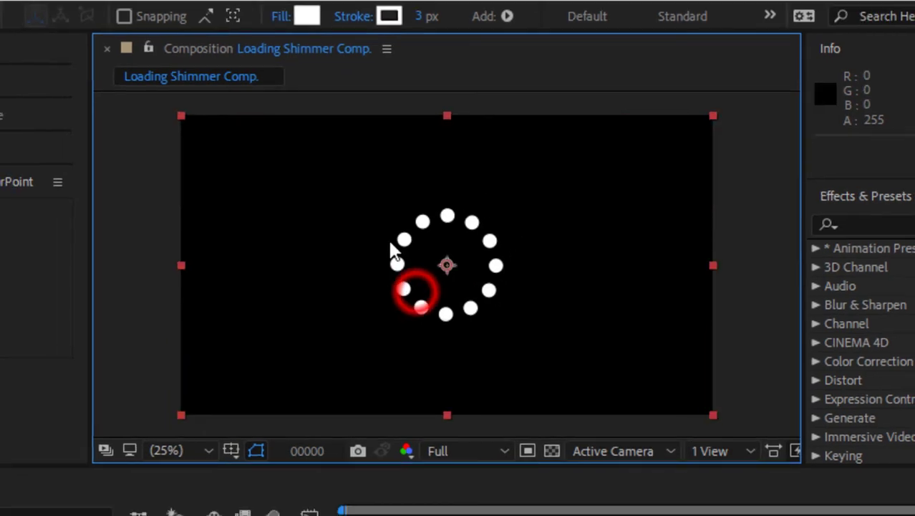
click(144, 311)
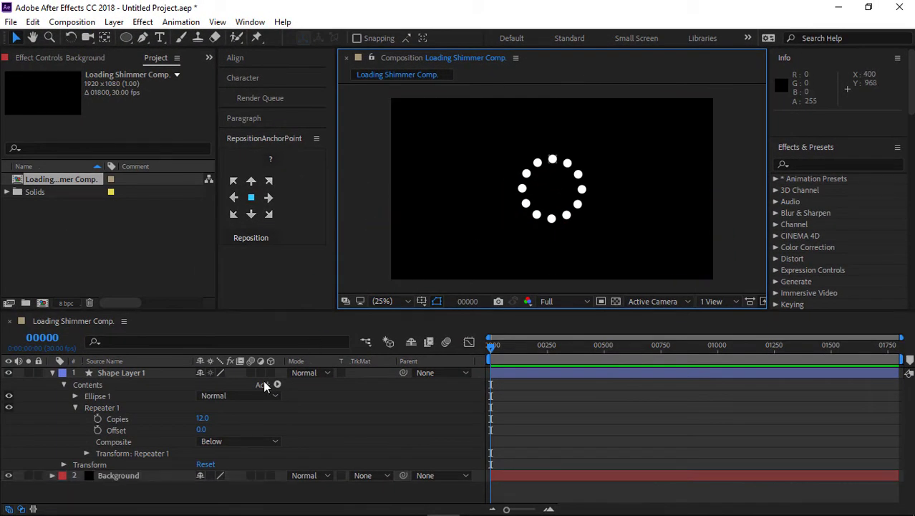
- Set repeater Start Opacity to 0% and keyframe Copies at 0 on frame 0
click(85, 453)
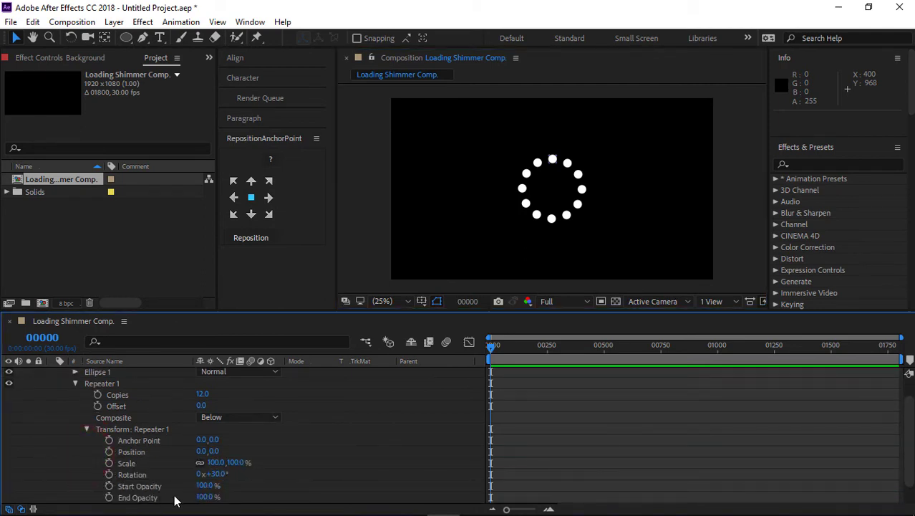
text(0)
click(140, 486)
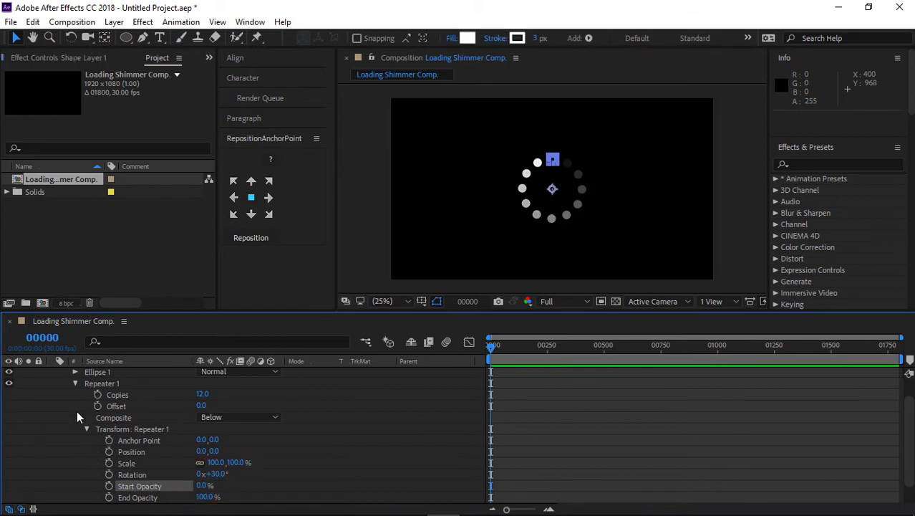
click(97, 394)
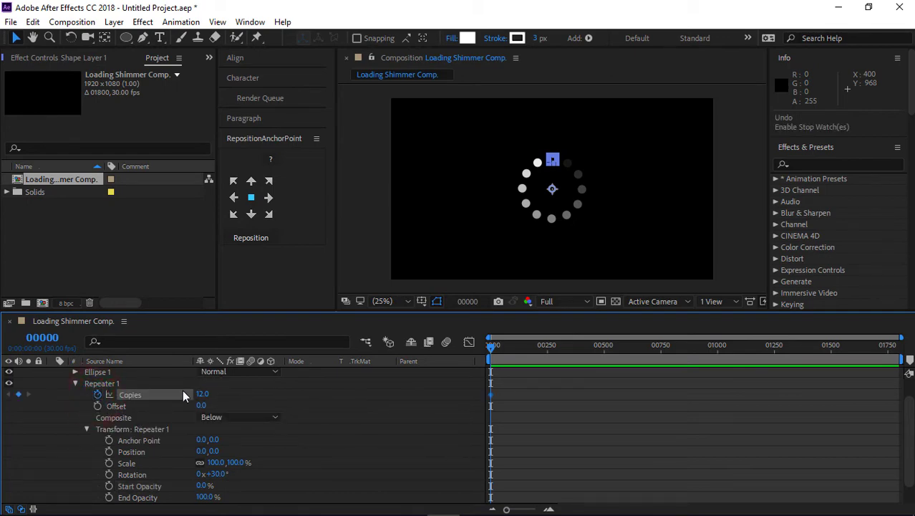
click(202, 394)
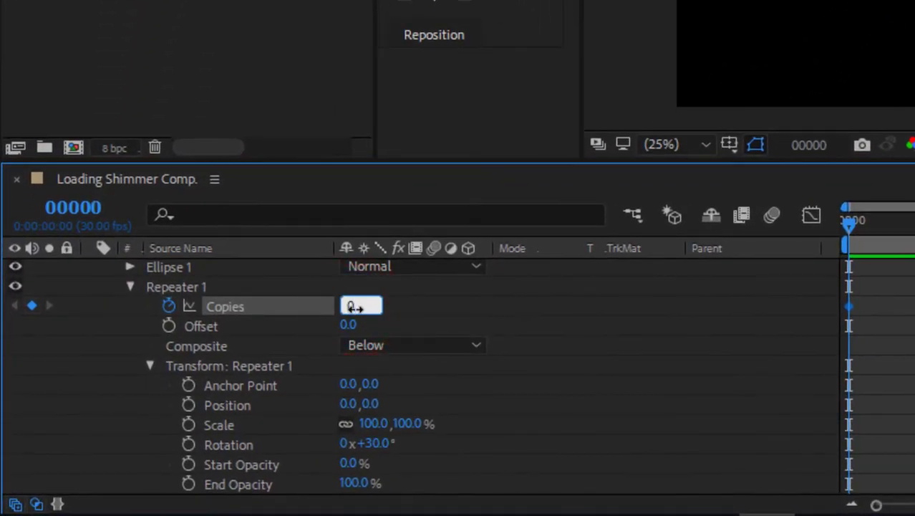
text(0)
key(Return)
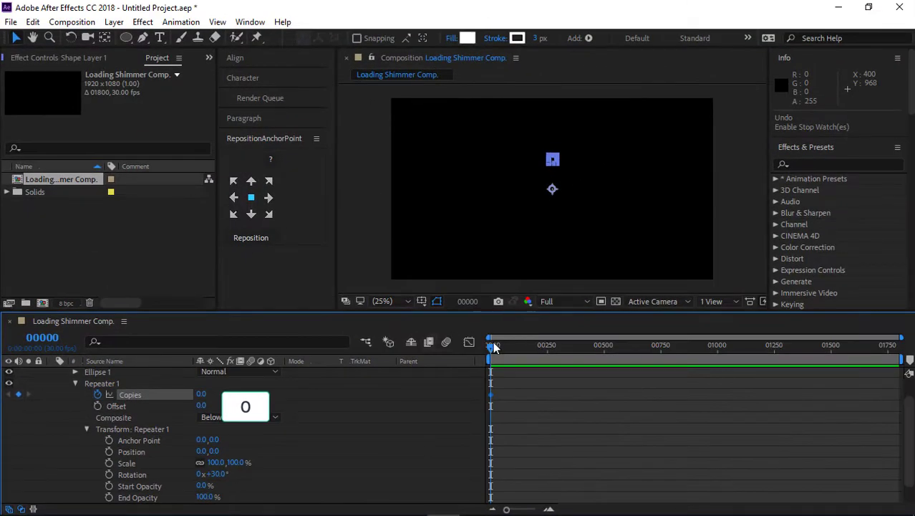
- Add a Copies keyframe of 12 at frame 30
mouse_move(493, 348)
mouse_down()
mouse_move(505, 349)
mouse_move(500, 364)
mouse_up()
drag(508, 510, 527, 509)
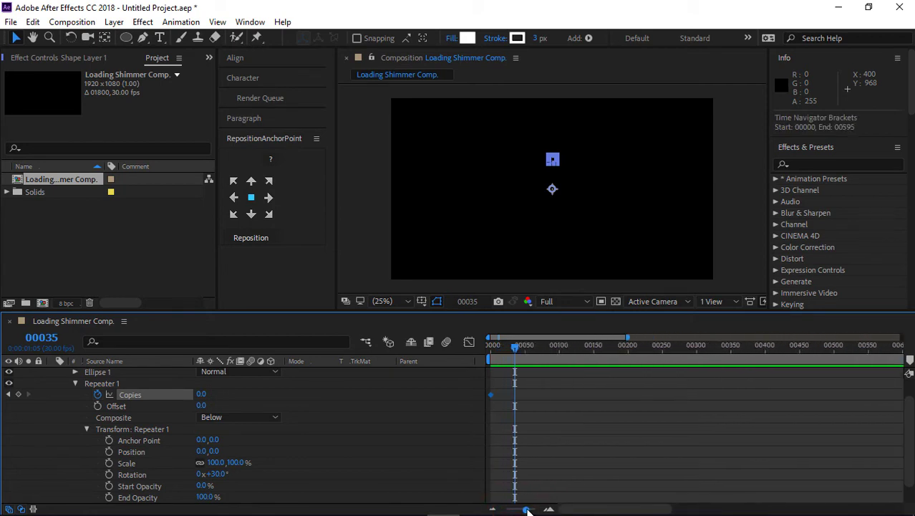
click(517, 348)
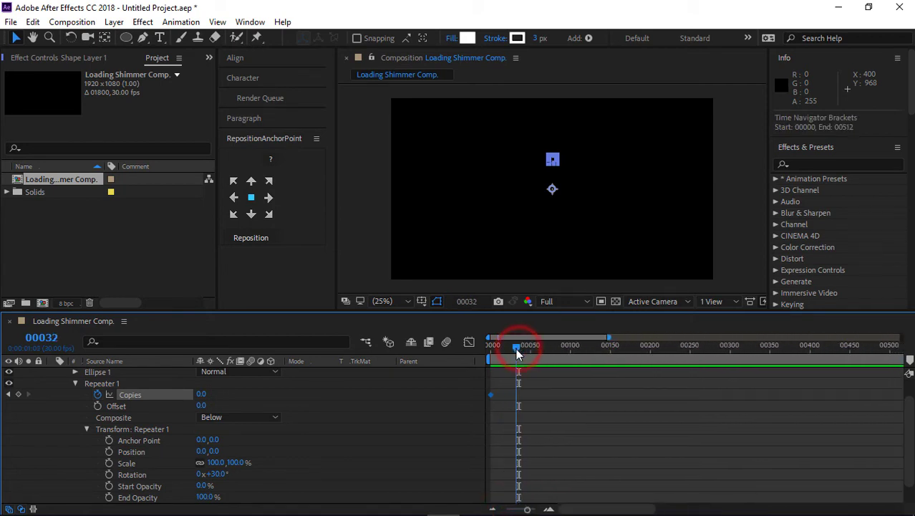
drag(517, 353, 515, 352)
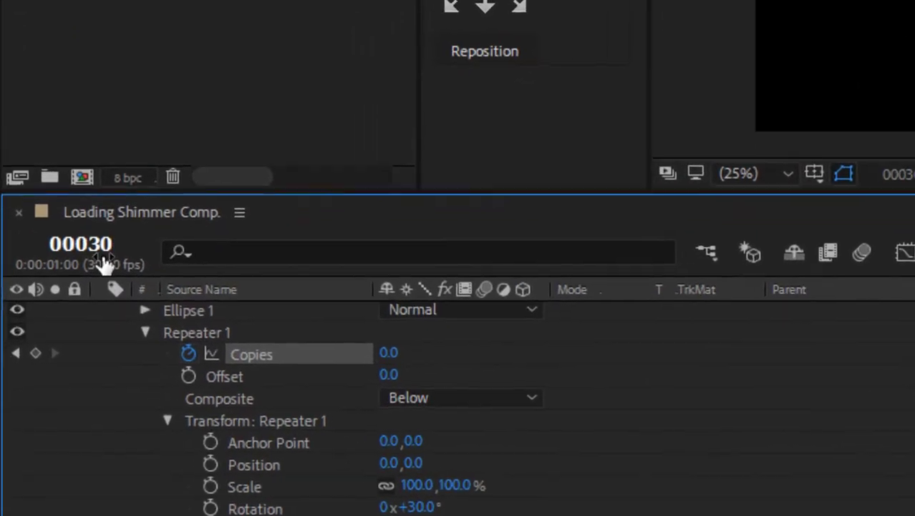
click(391, 352)
key(BackSpace)
key(Return)
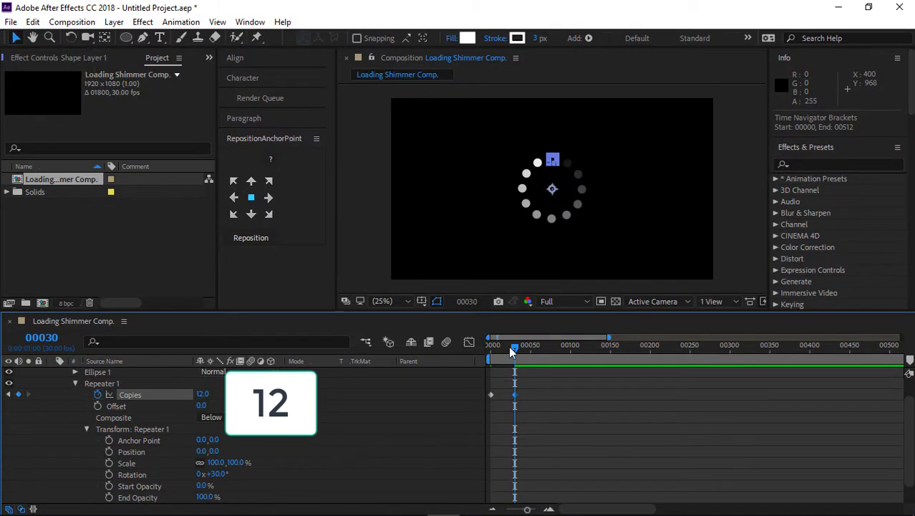
- Preview the copies animation from frame 0, then park the playhead at frame 30
drag(514, 353, 488, 352)
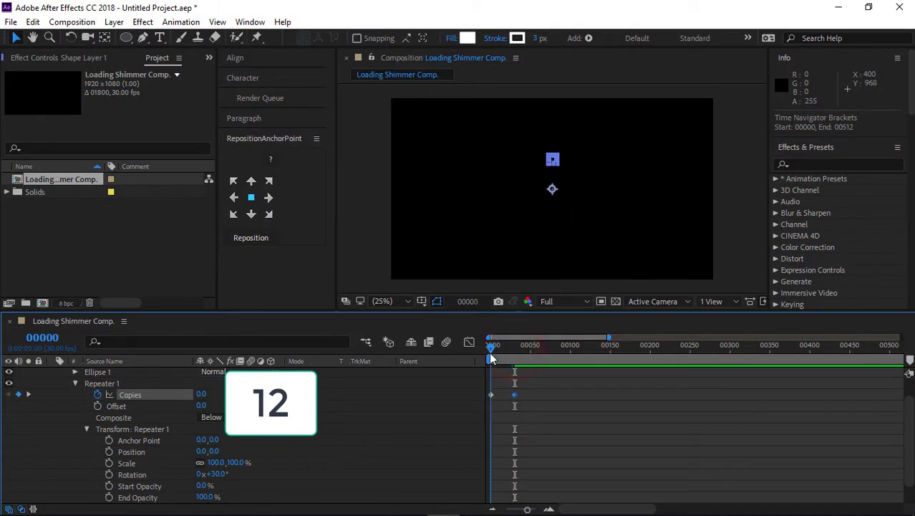
key(space)
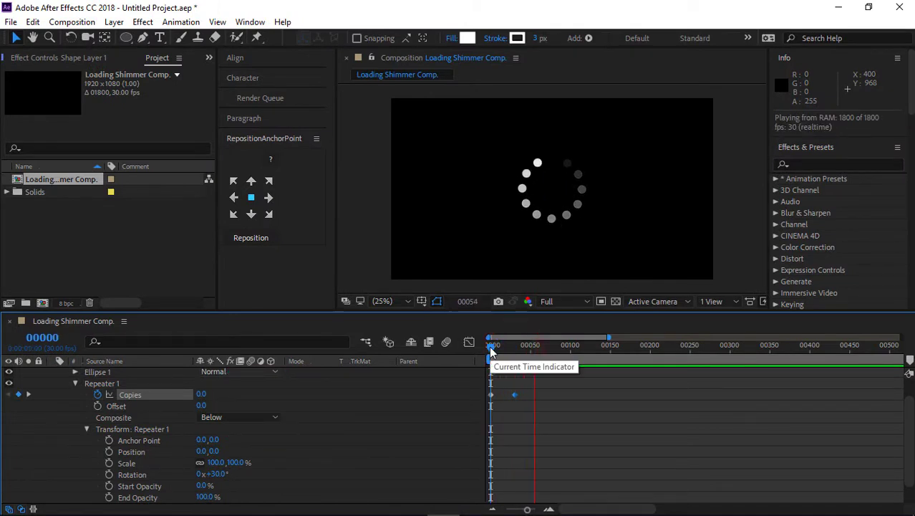
key(space)
click(545, 347)
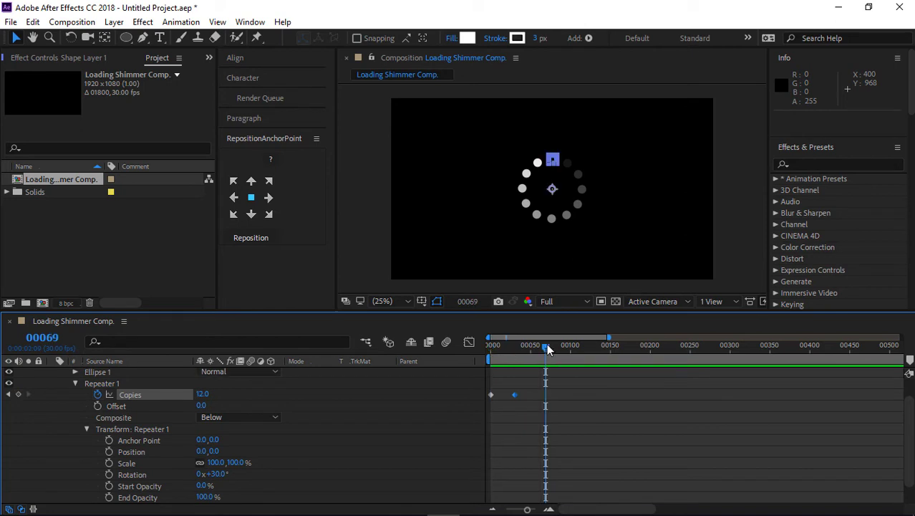
drag(540, 350, 513, 349)
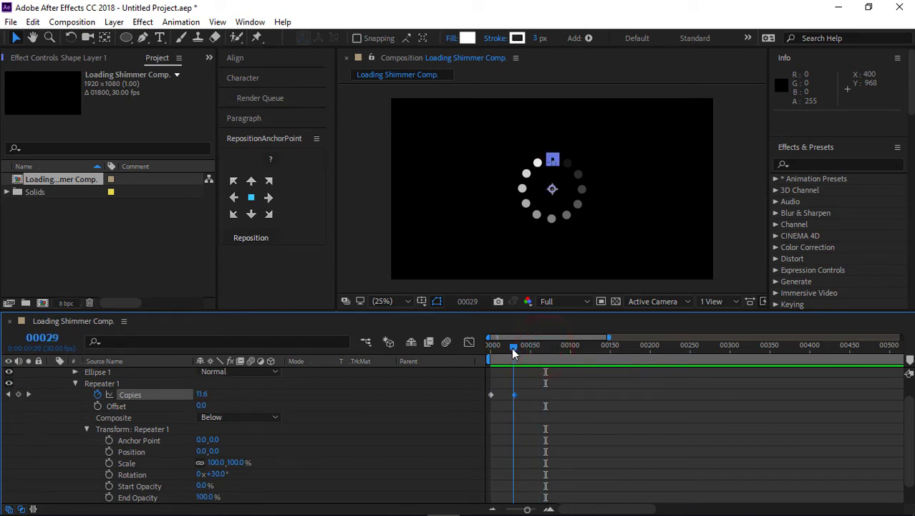
click(516, 349)
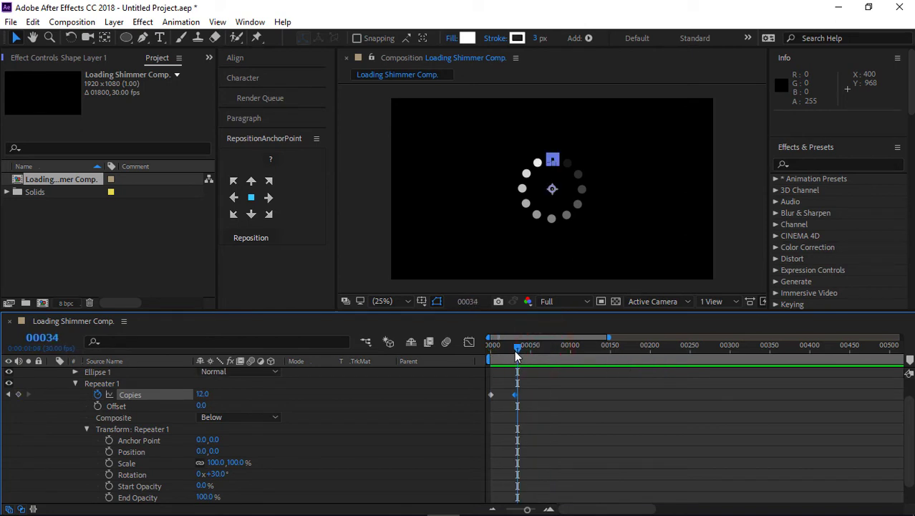
click(515, 351)
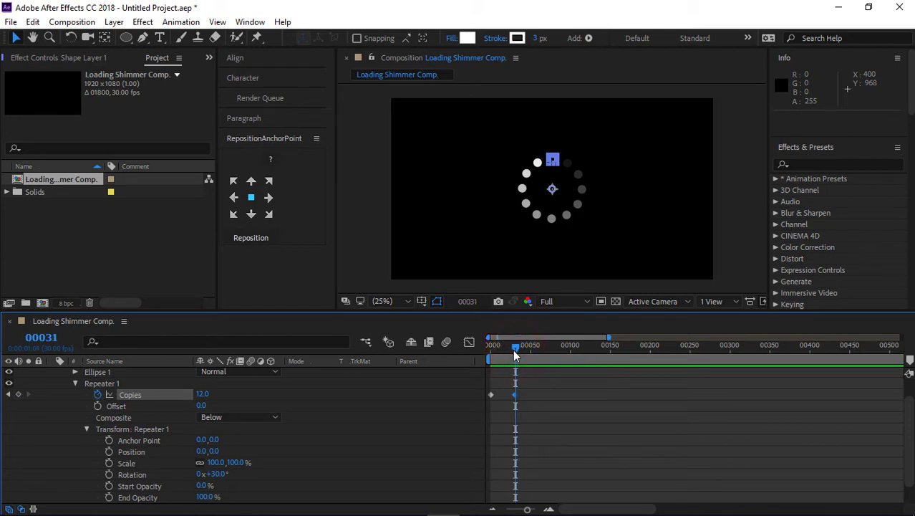
click(513, 351)
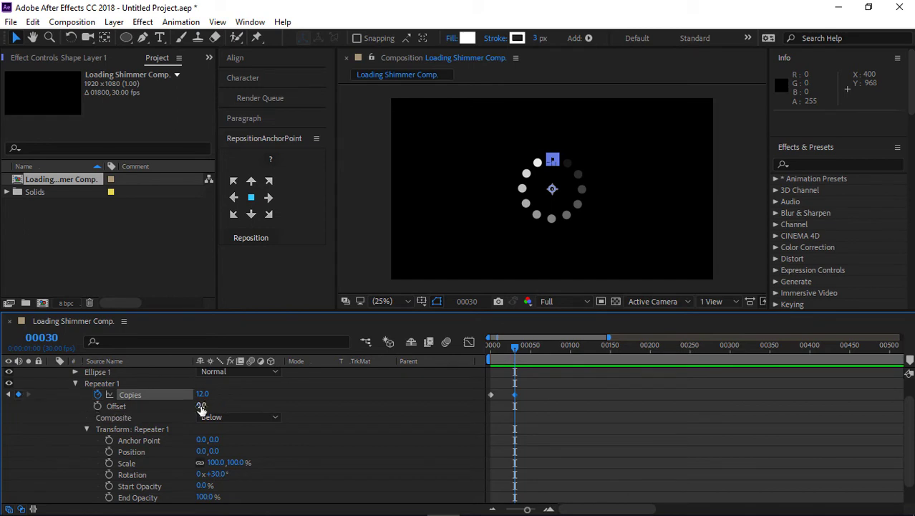
- Keyframe repeater Offset from frame 30, with 12 at frame 60 and 24 at frame 90
click(99, 405)
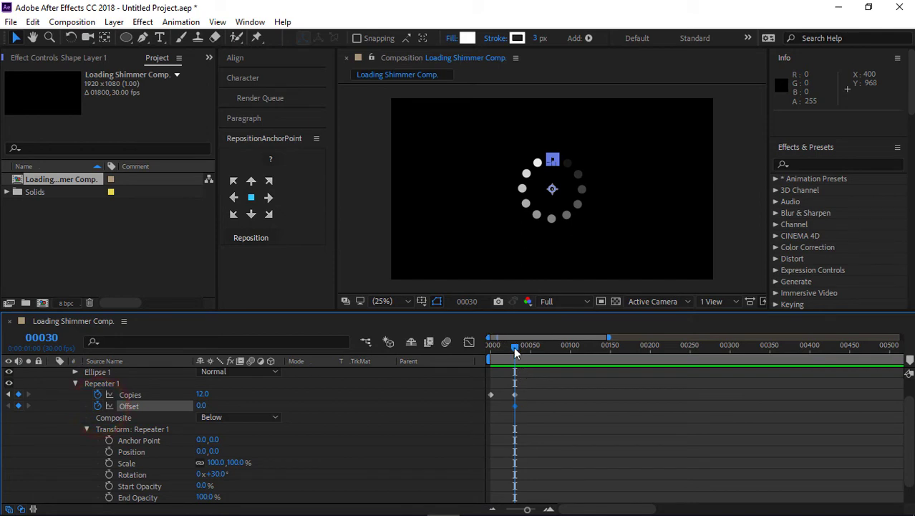
drag(520, 348, 537, 348)
click(202, 406)
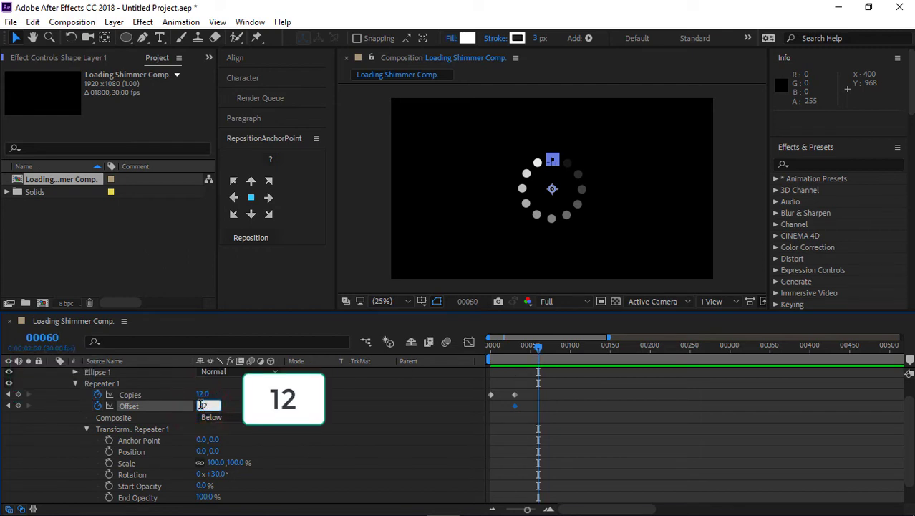
text(12)
key(Return)
drag(541, 353, 561, 350)
key(9)
key(0)
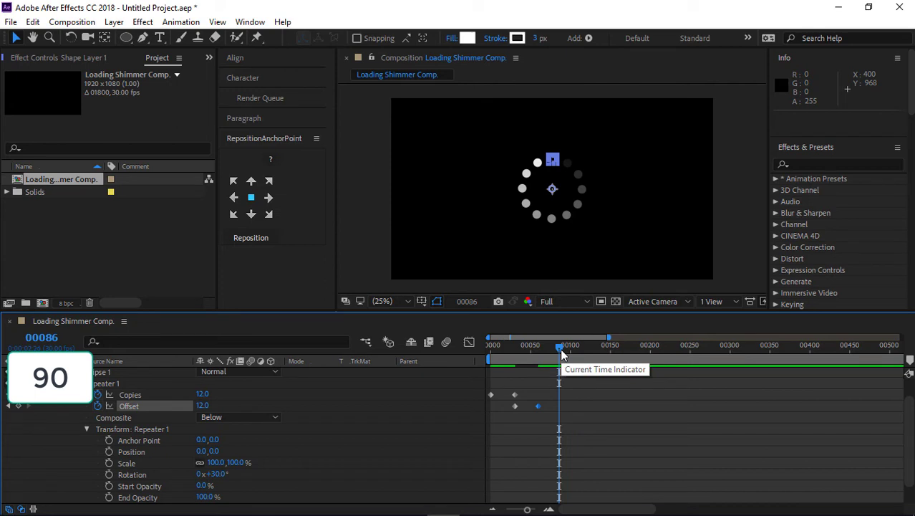
drag(562, 351, 566, 351)
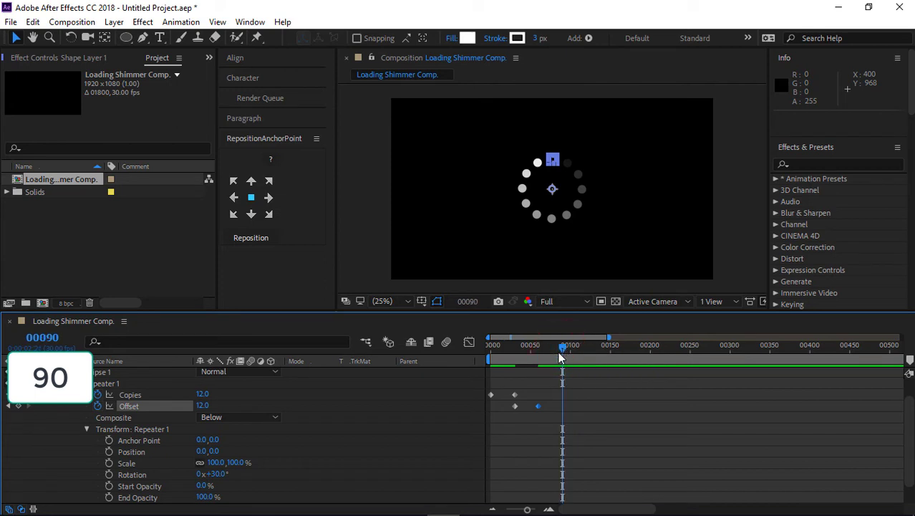
click(203, 406)
text(24)
key(Return)
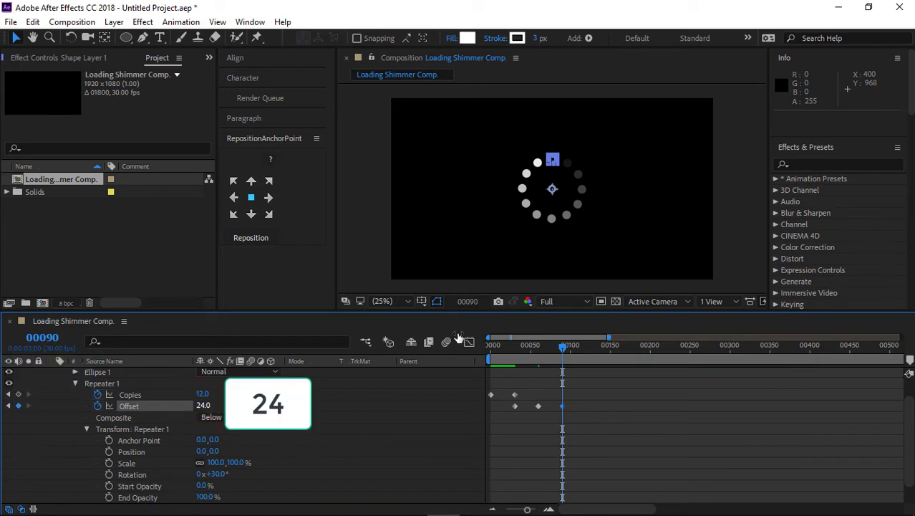
- Add Offset keyframes of 36 at frame 120 and 48 at frame 150
drag(563, 349, 586, 346)
click(201, 406)
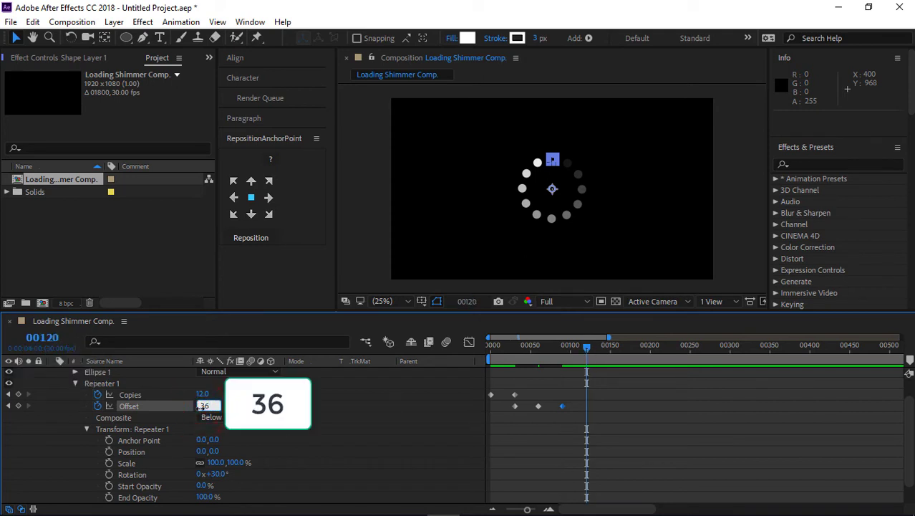
key(Return)
click(589, 350)
drag(599, 350, 613, 354)
click(201, 406)
text(48)
key(Return)
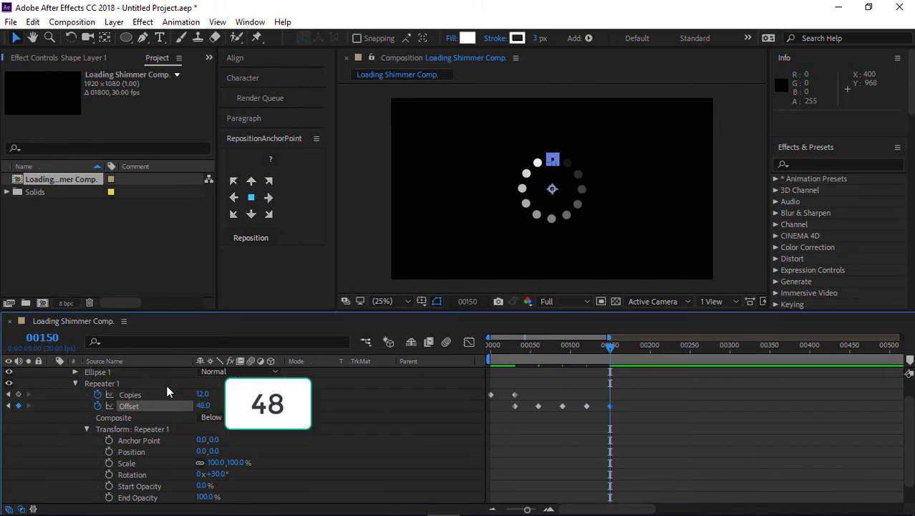
- Preview the shimmering ring from the first frame
click(492, 351)
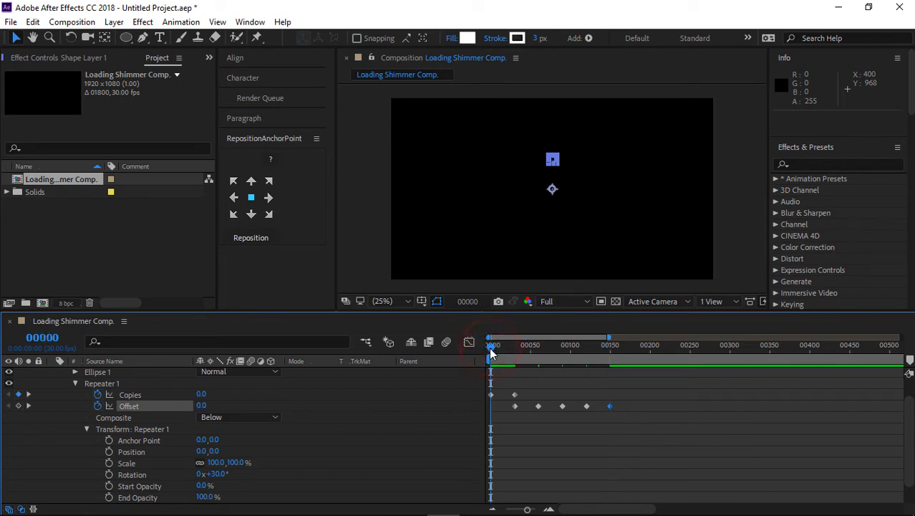
key(space)
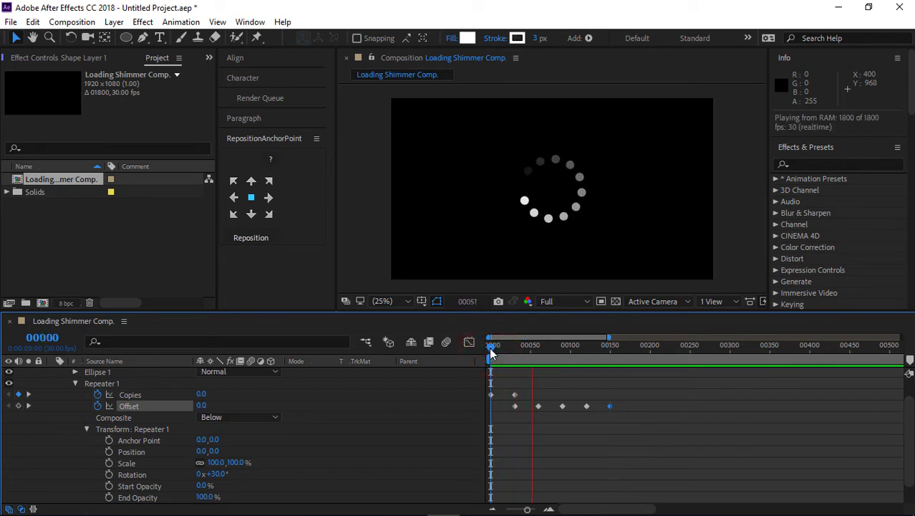
key(space)
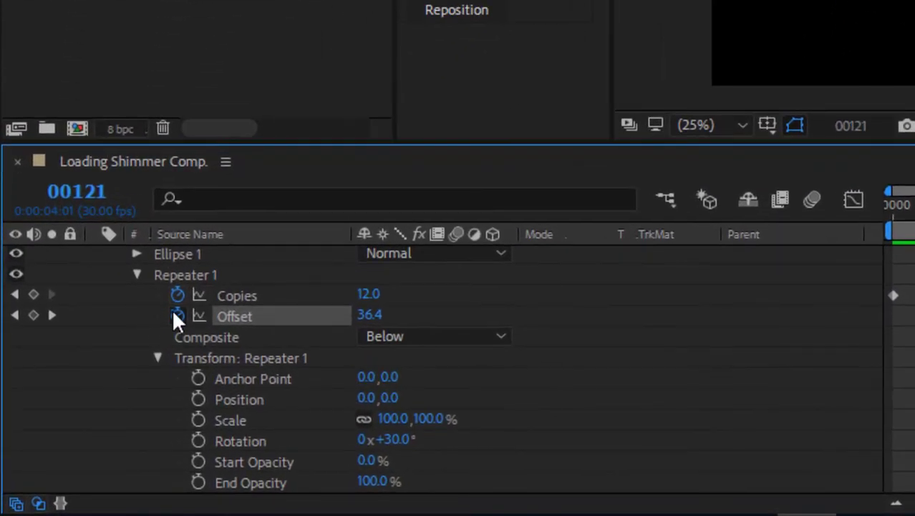
- Give Offset the expression Math.round(content("Repeater 1").offset) and copy it
alt+click(178, 316)
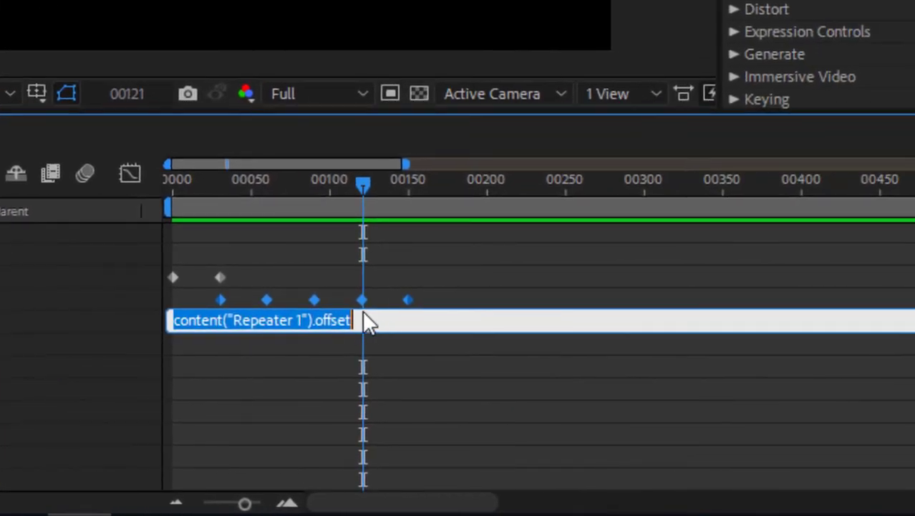
click(362, 320)
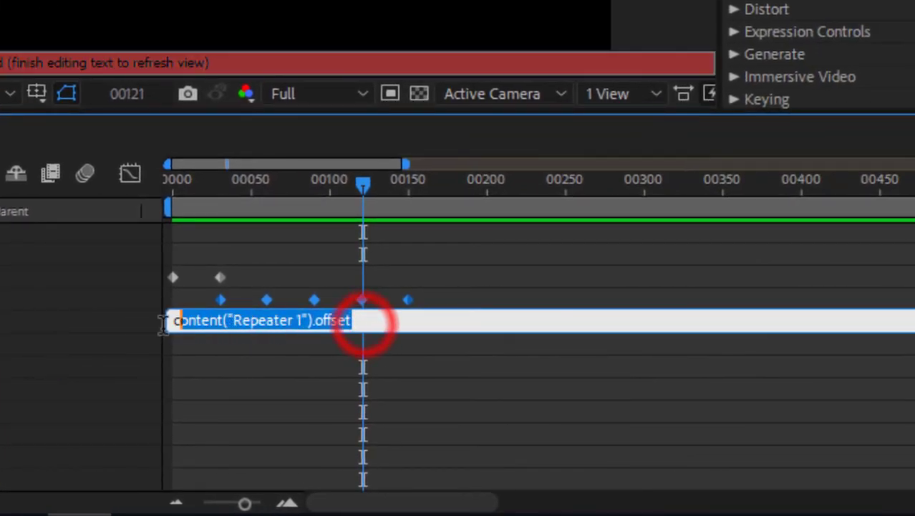
text(Mat)
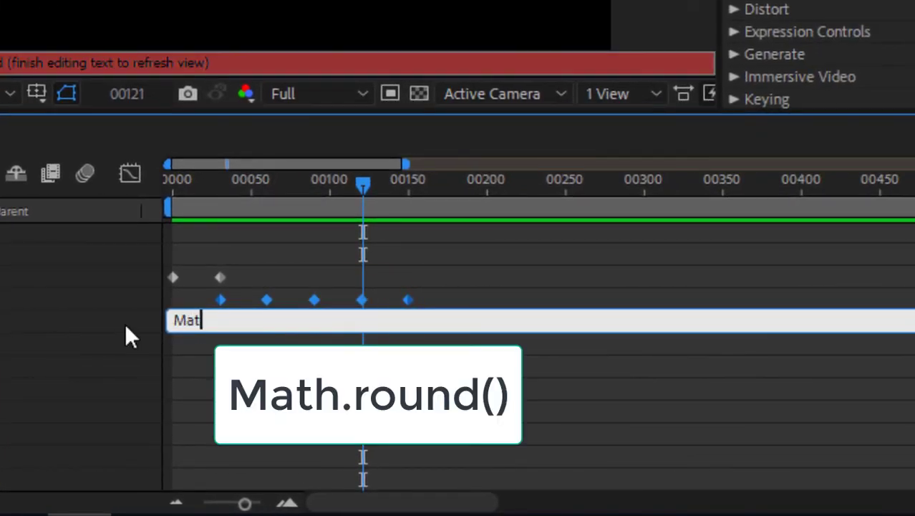
text(h.round)
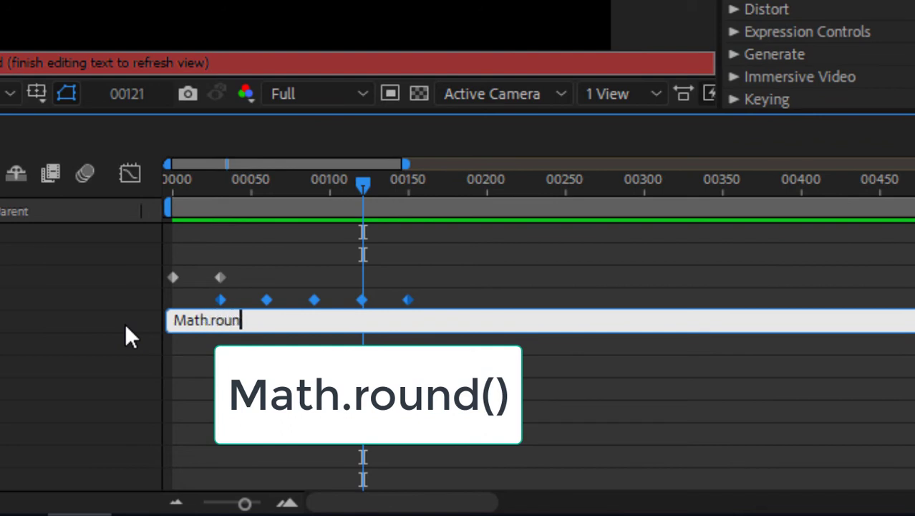
text(())
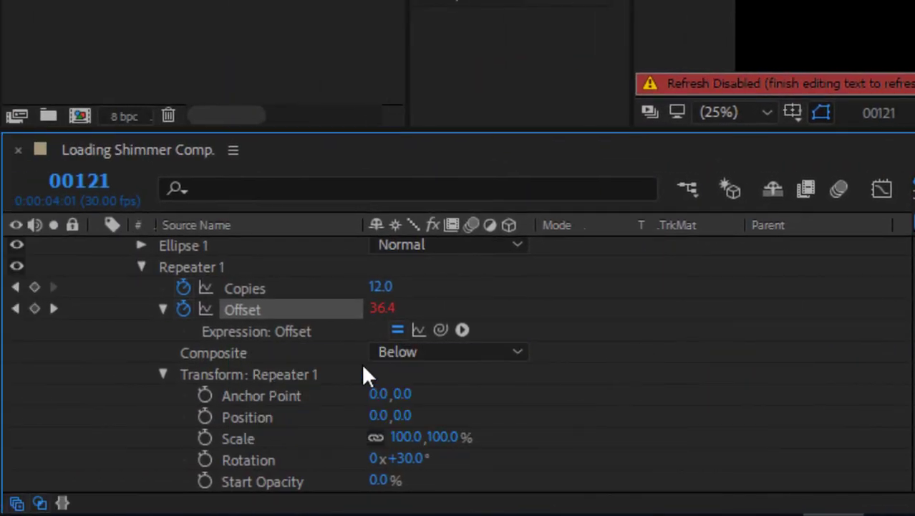
drag(440, 329, 243, 314)
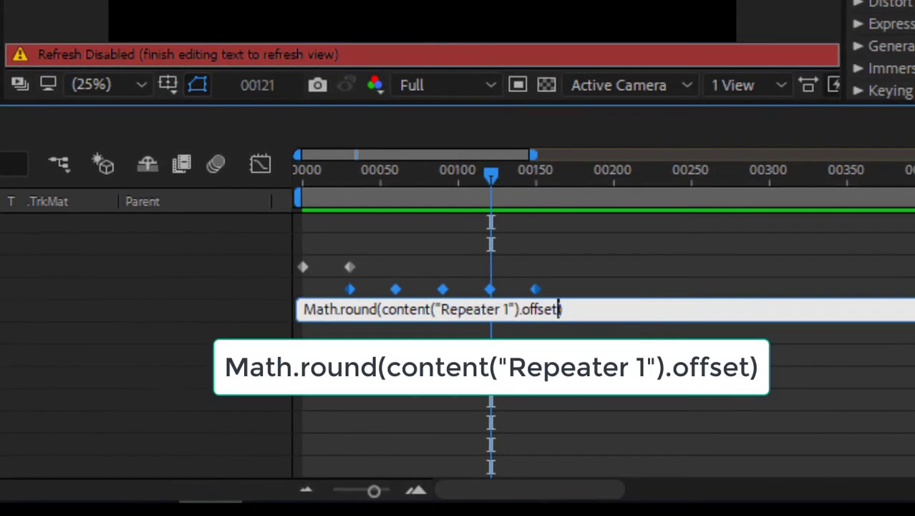
drag(579, 312, 270, 328)
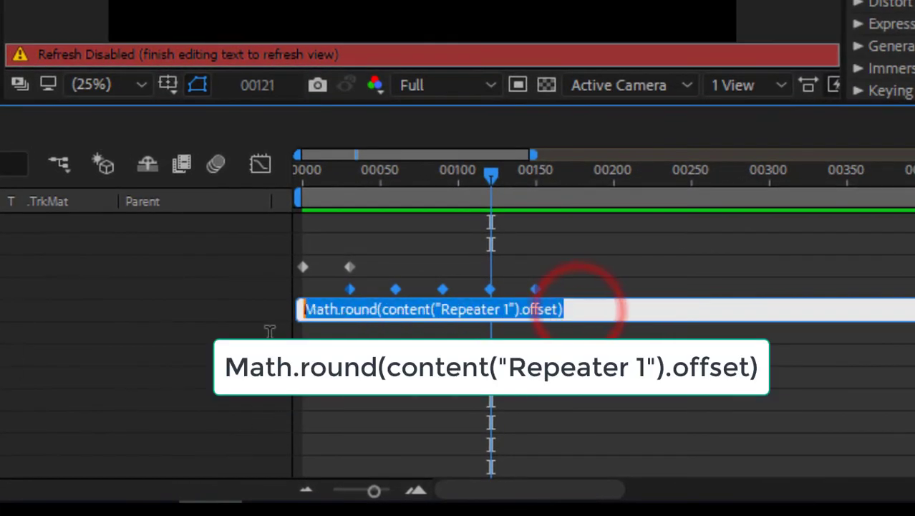
key(ctrl+c)
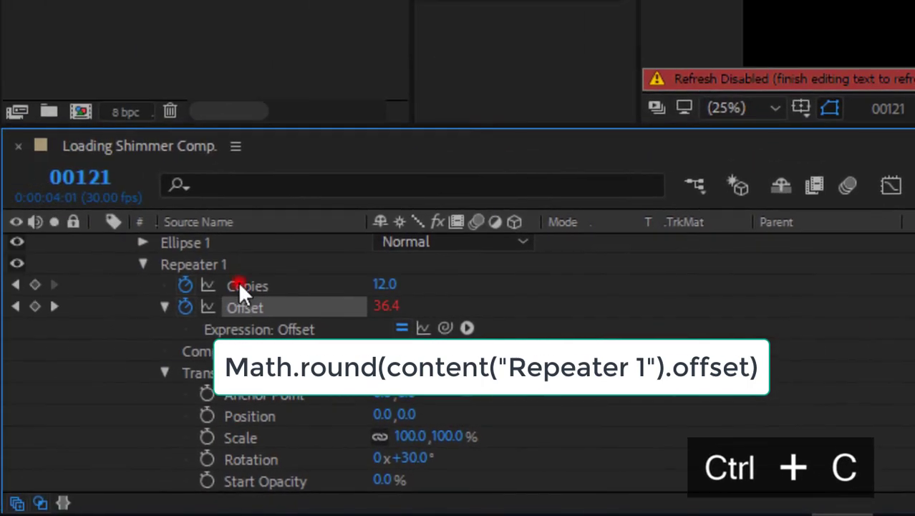
click(239, 286)
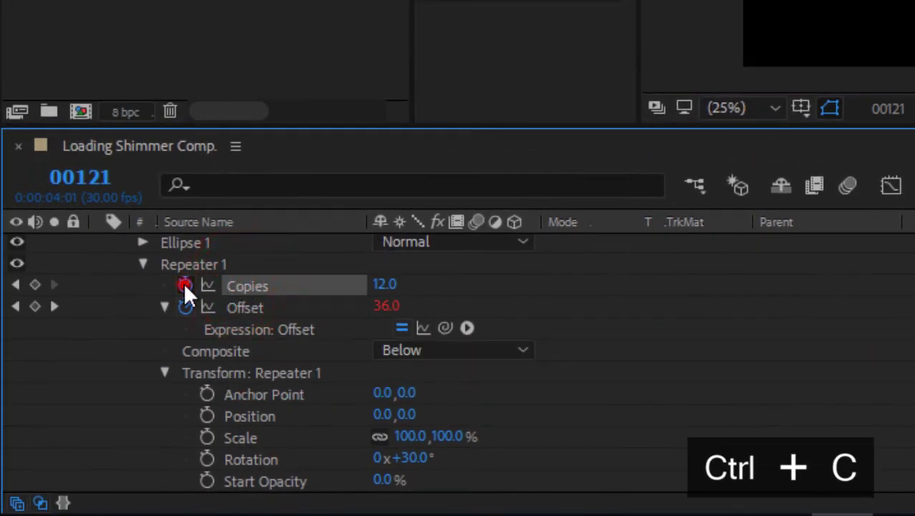
- Paste the rounding expression onto Copies, making it reference copies instead of offset
alt+click(184, 285)
key(ctrl+v)
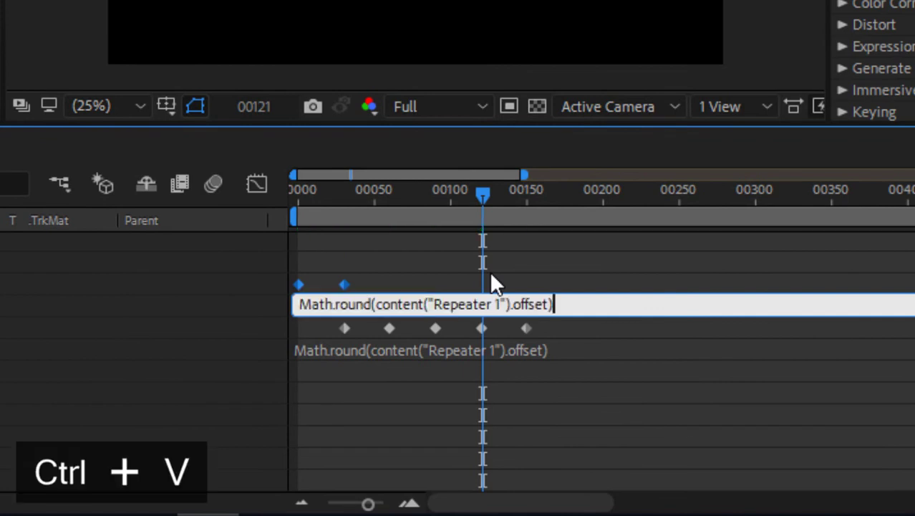
drag(550, 303, 511, 304)
key(BackSpace)
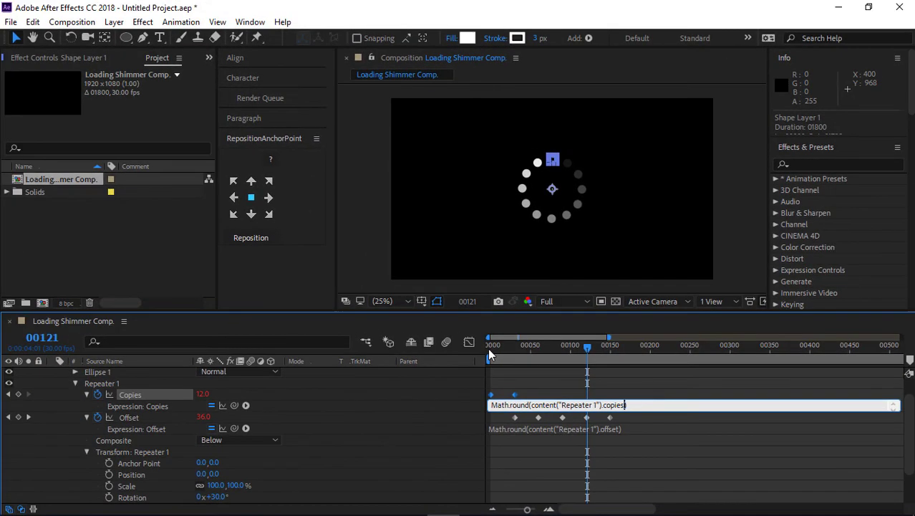
click(293, 197)
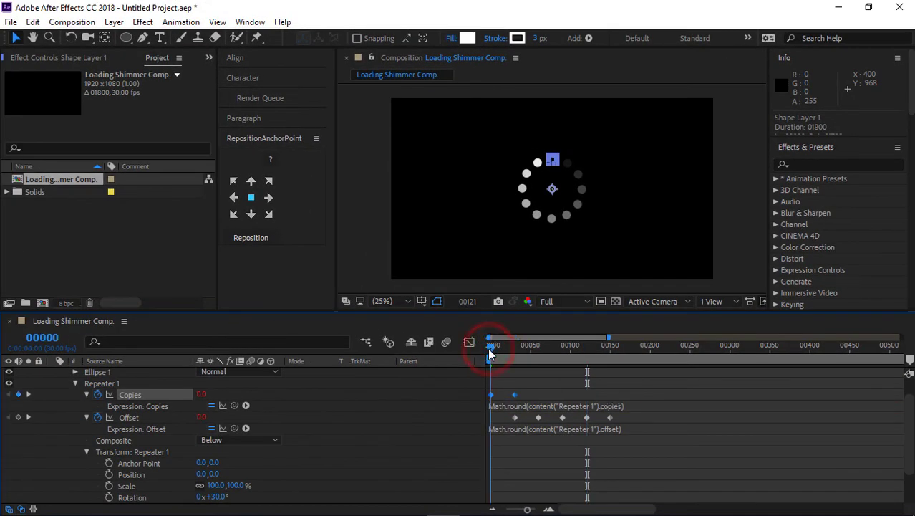
- Preview the rounded animation and set the playhead to frame 150
key(space)
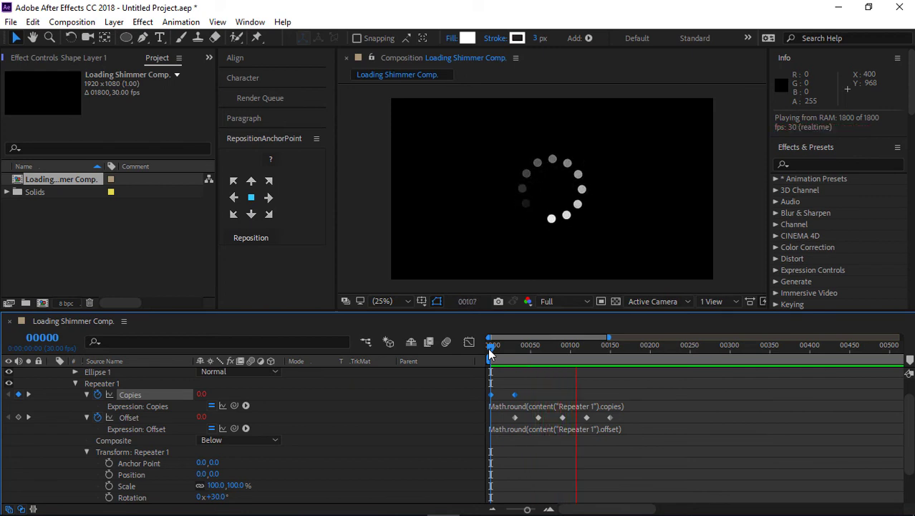
key(space)
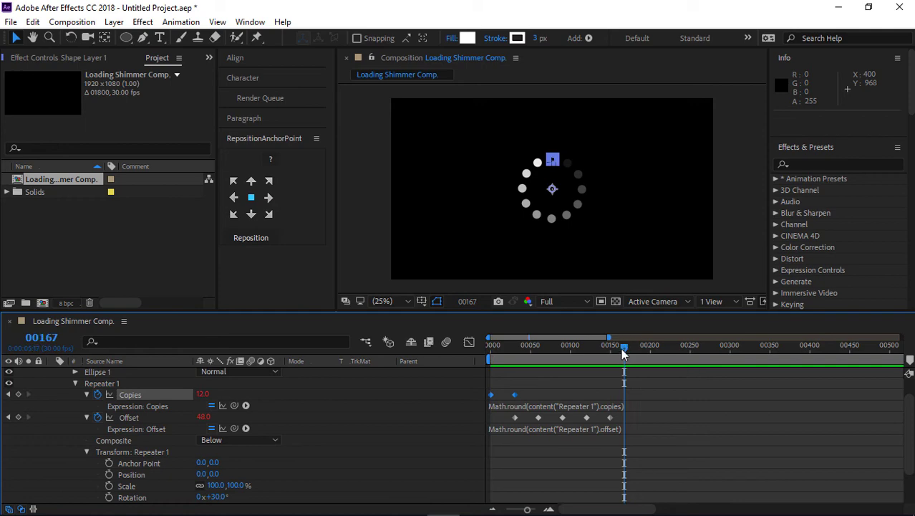
drag(617, 348, 614, 348)
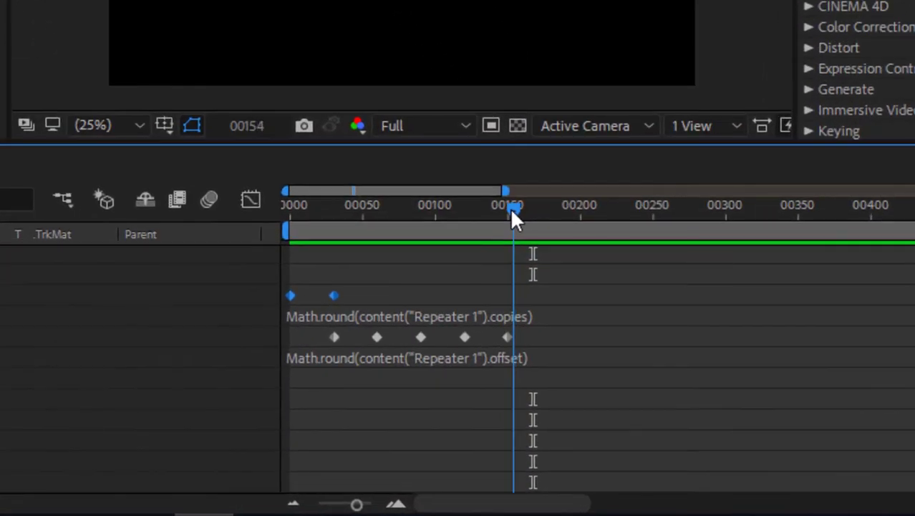
drag(510, 208, 505, 209)
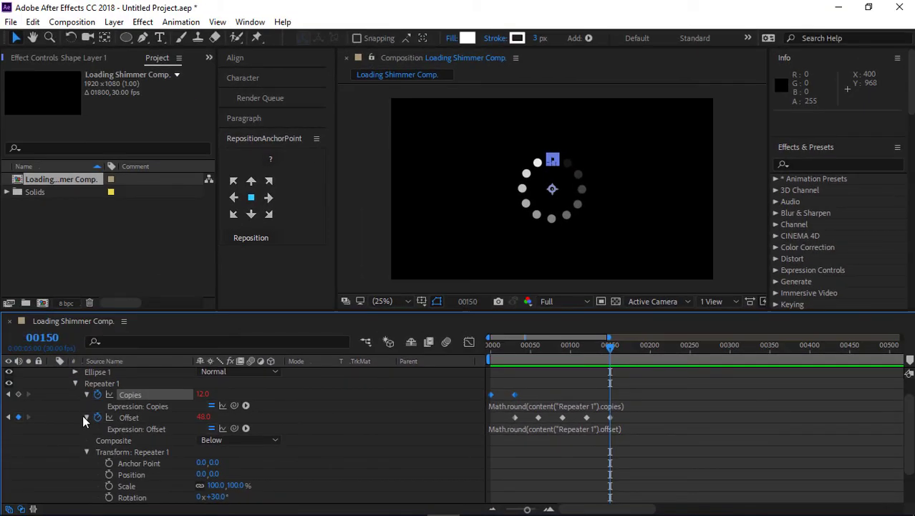
- Hide the expression rows and add a Copies keyframe of 12 at frame 150
click(85, 417)
click(84, 394)
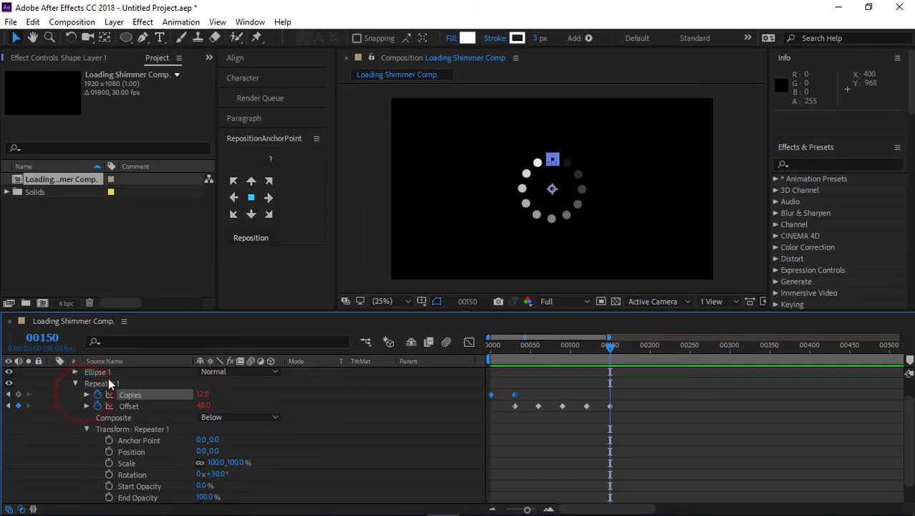
click(18, 395)
drag(614, 346, 636, 348)
- At frame 180, set Copies to 0 and Offset to 60 (48+12), then preview from frame 0
click(636, 347)
click(203, 396)
text(0)
click(179, 418)
click(202, 406)
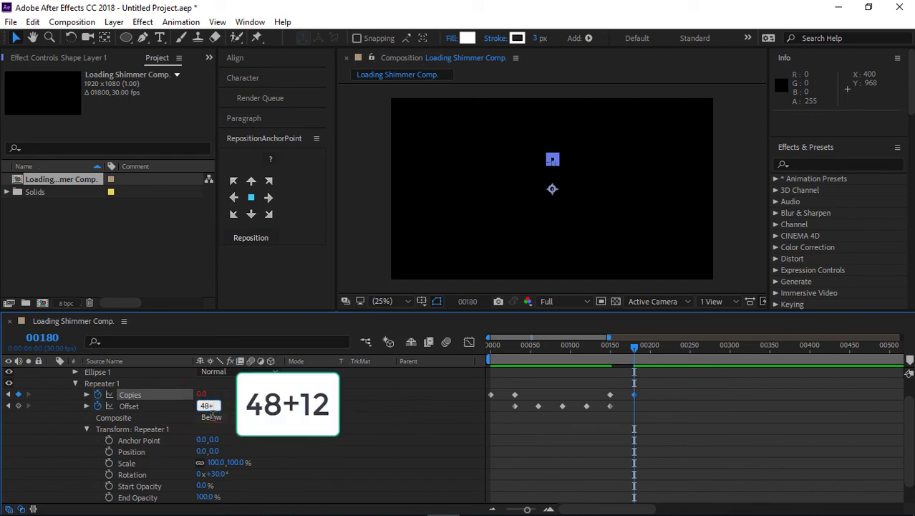
key(Return)
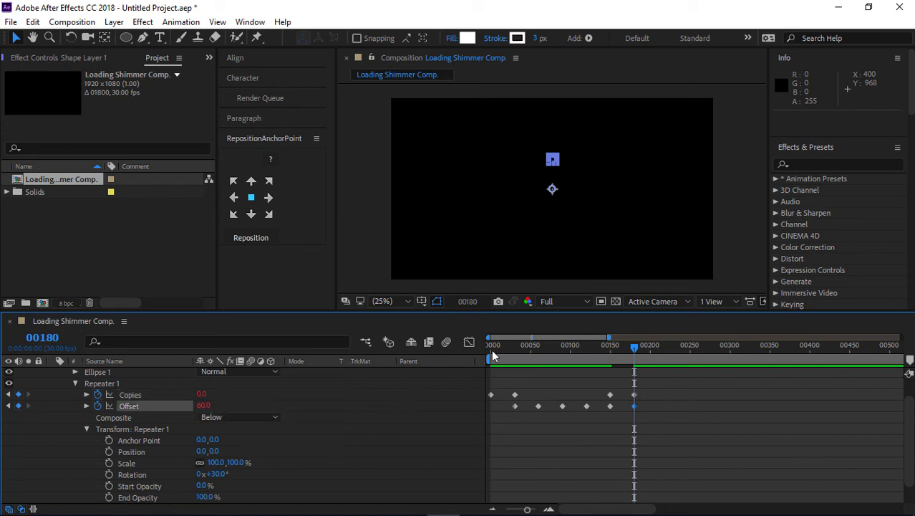
click(489, 348)
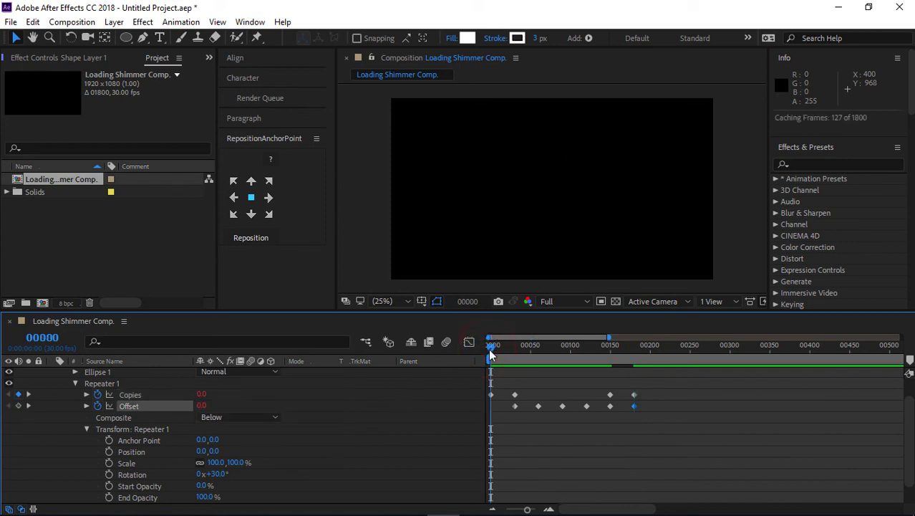
key(space)
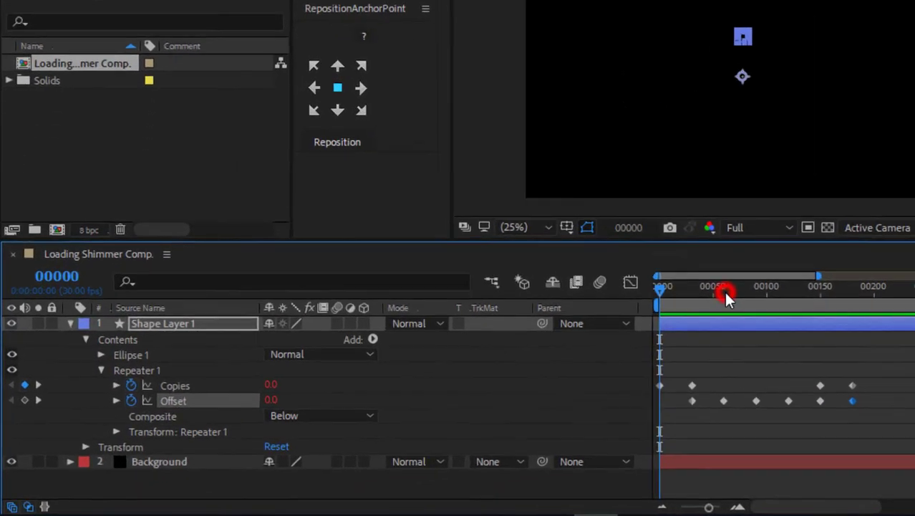
- Scrub the Ellipse Path 1 Size to 65,65, then play the loop from the first frame
click(723, 289)
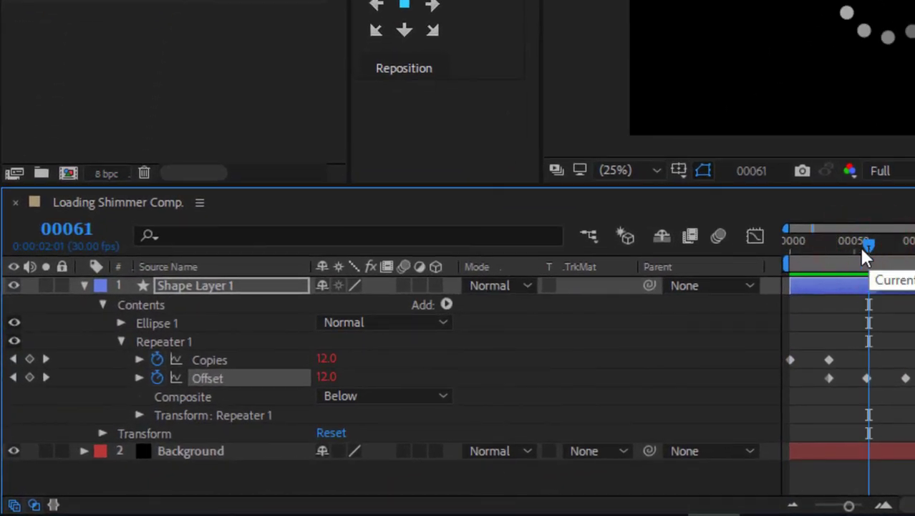
click(122, 322)
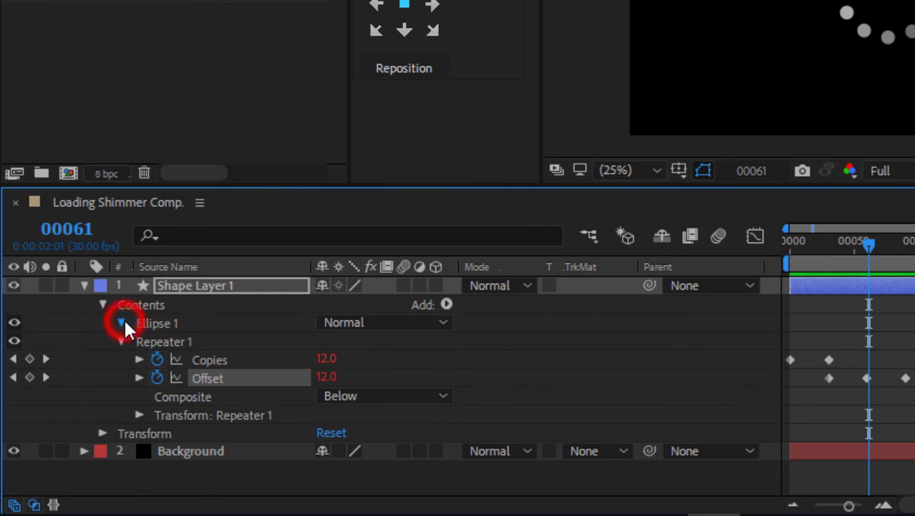
drag(343, 359, 367, 367)
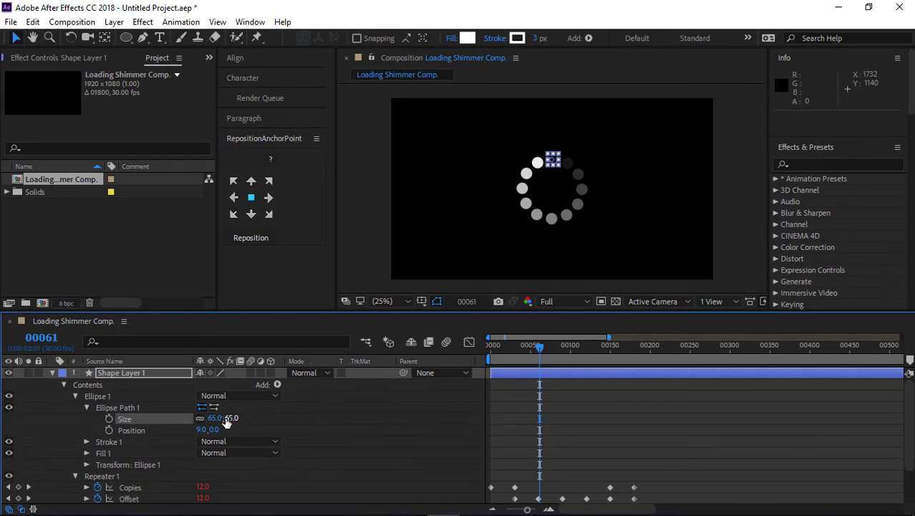
click(492, 356)
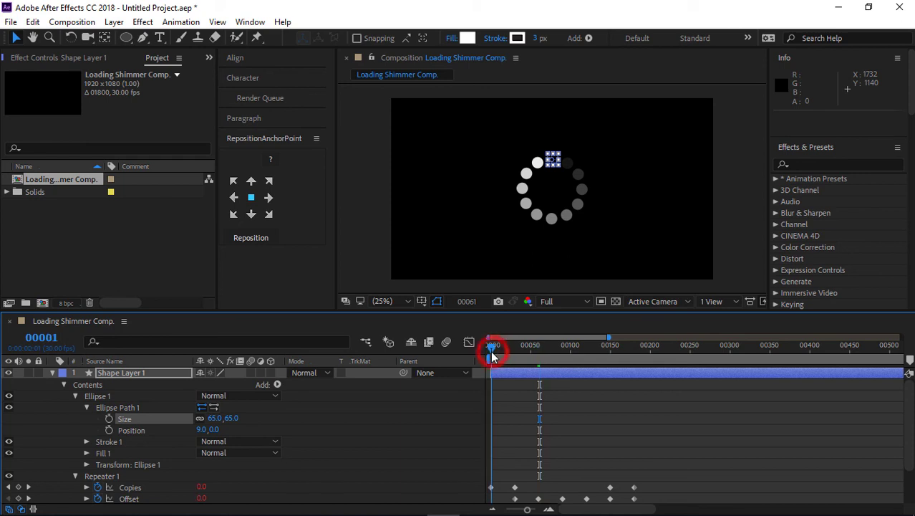
key(space)
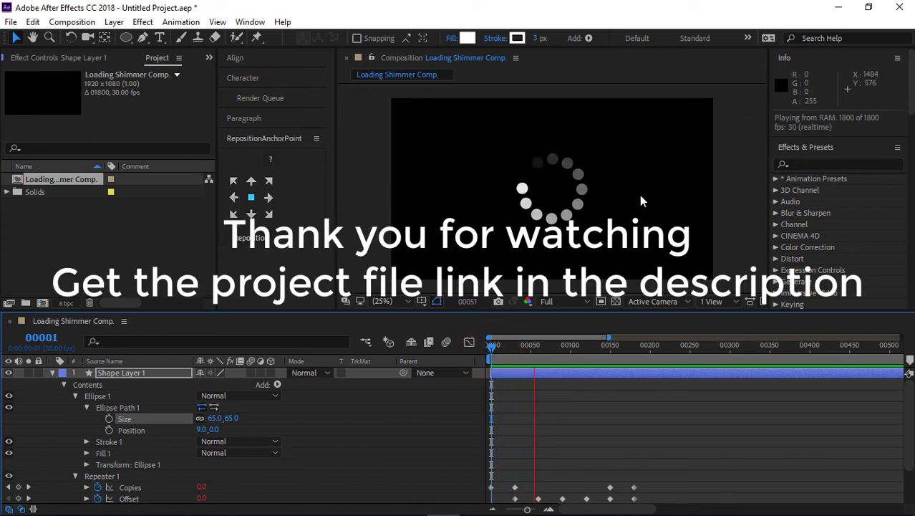